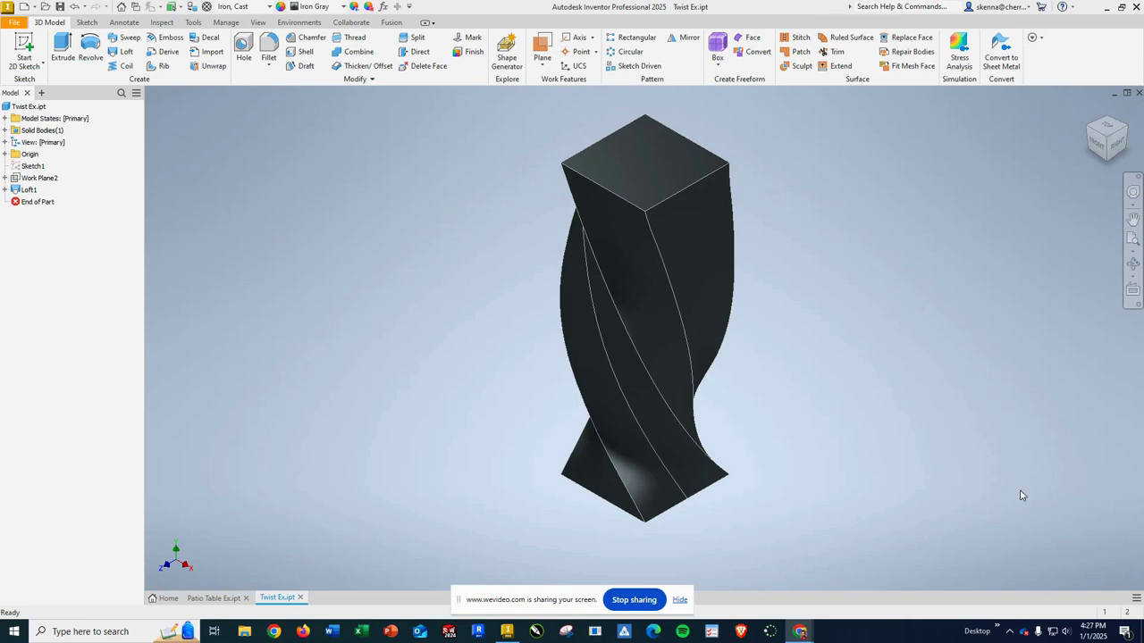
scroll(179, 527, "up", 3)
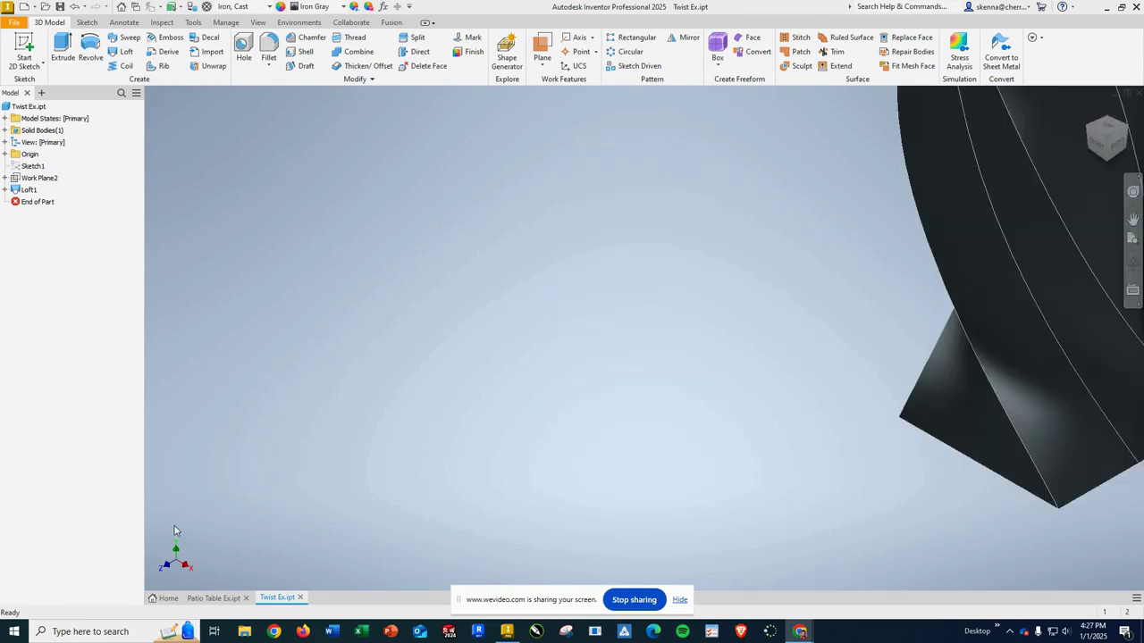
scroll(566, 439, "down", 5)
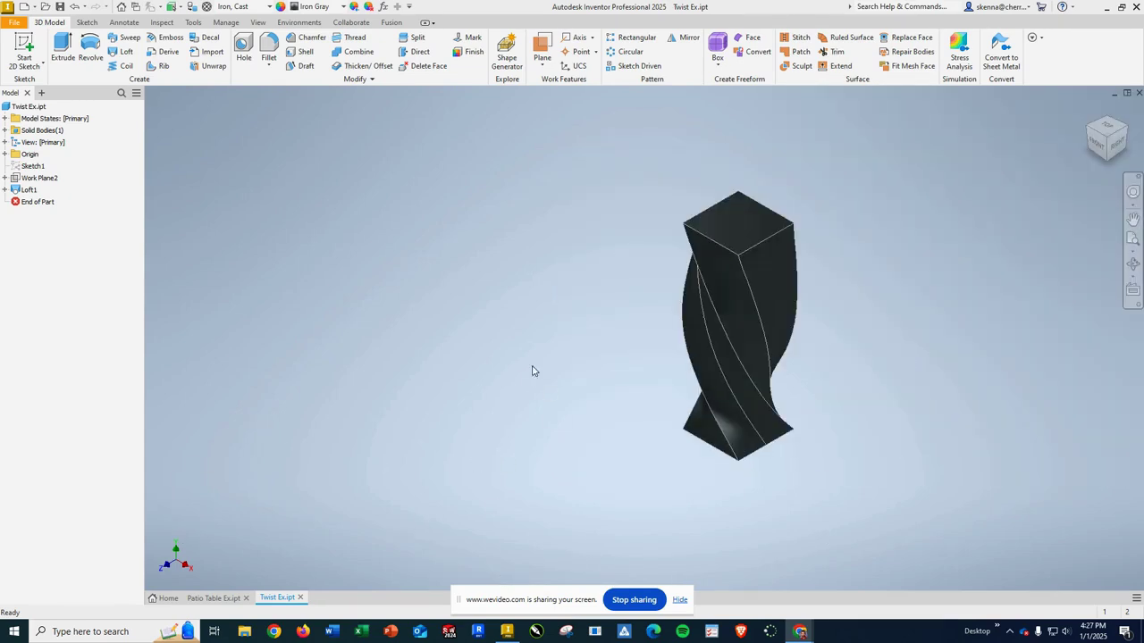
mouse_move(804, 363)
middle_mouse_down()
mouse_move(717, 315)
mouse_move(592, 330)
mouse_move(706, 342)
mouse_move(888, 391)
mouse_move(801, 357)
mouse_move(779, 325)
mouse_move(774, 343)
mouse_move(843, 383)
mouse_move(802, 323)
mouse_move(813, 331)
middle_mouse_up()
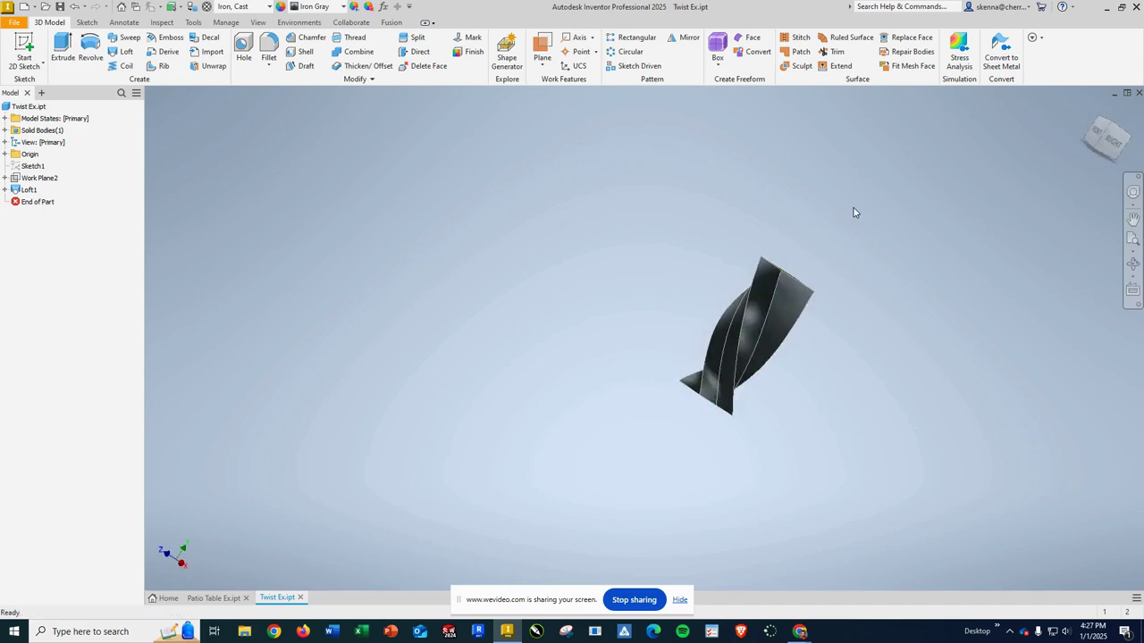
left_click(1109, 127)
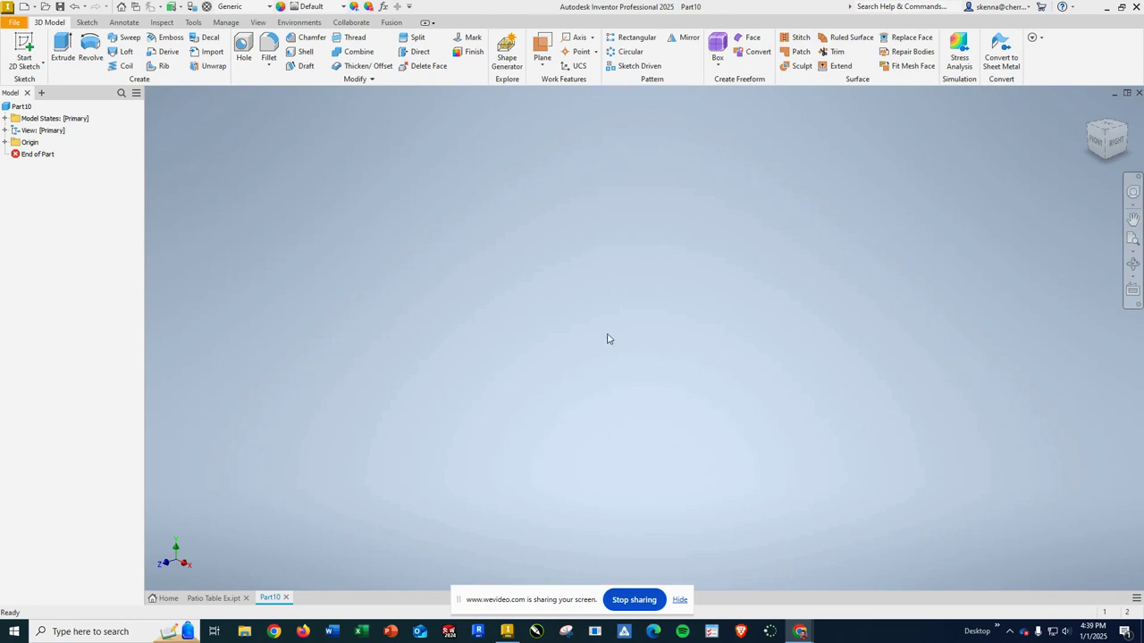
Sketch a 5 by 5 in square centered on the origin on the XZ plane and finish the sketch
left_click(6, 143)
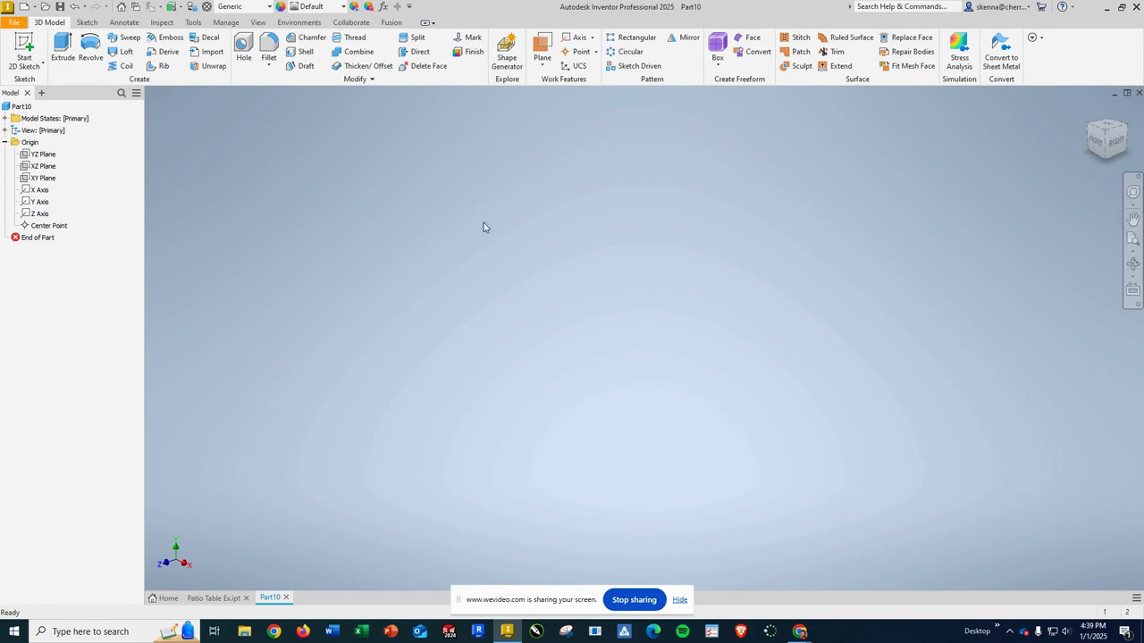
left_click(36, 166)
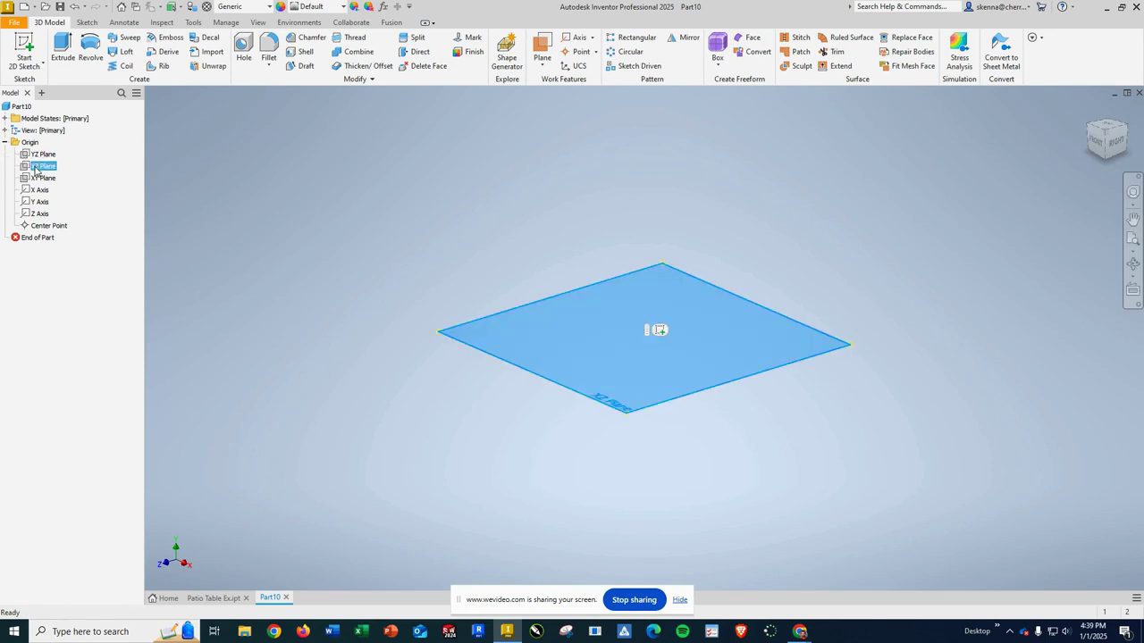
left_click(27, 43)
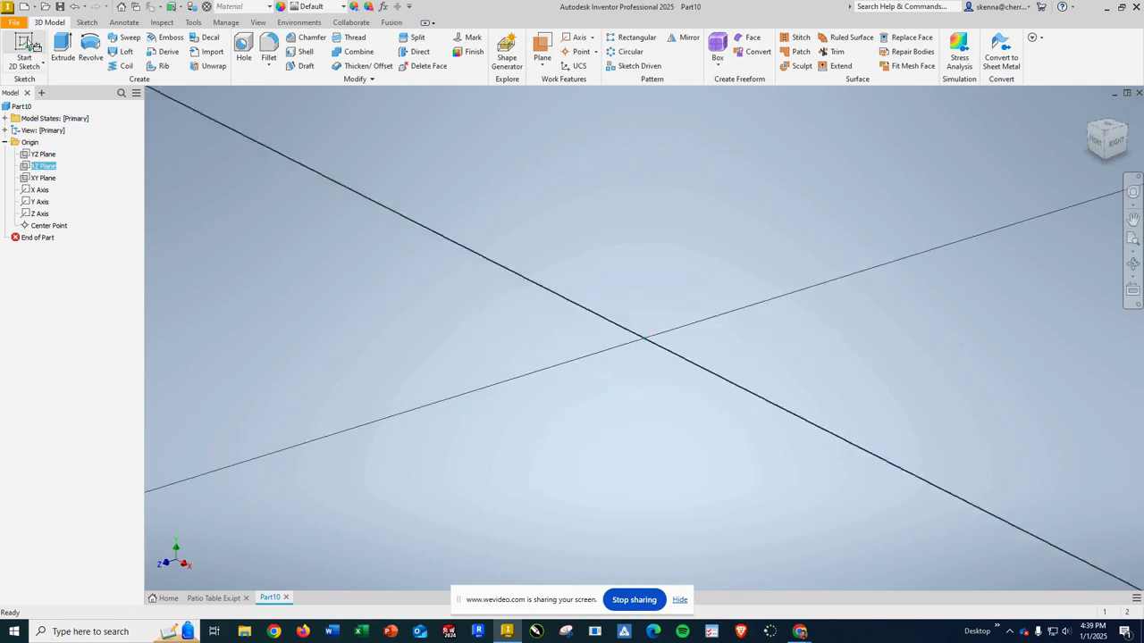
left_click(152, 49)
left_click(644, 338)
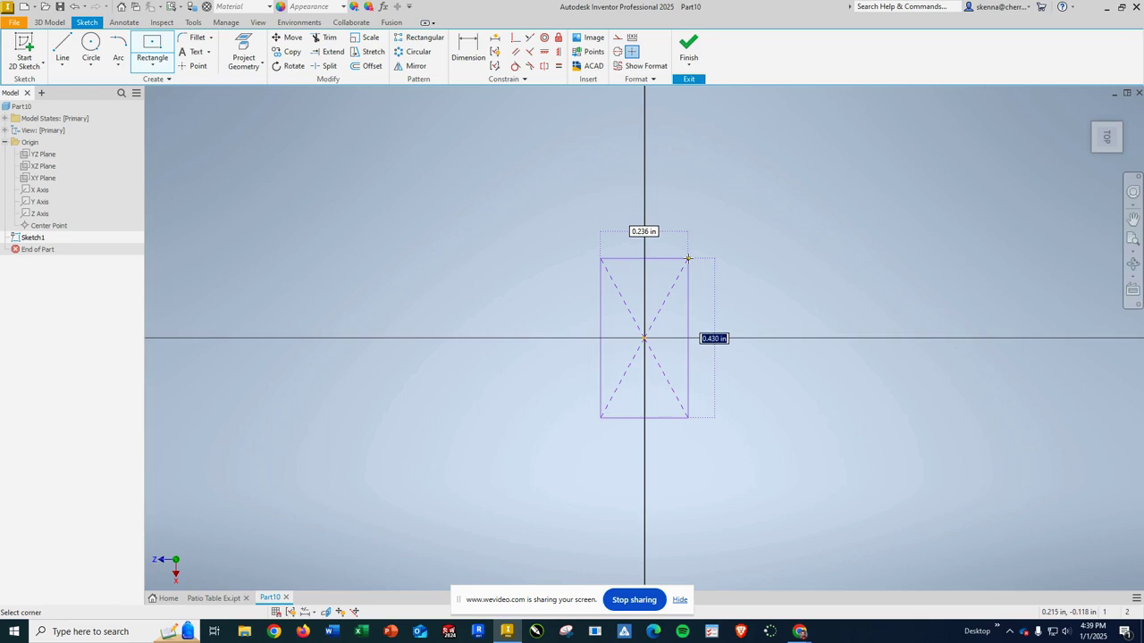
type("5")
key("Tab")
type("5")
key("Return")
scroll(688, 259, "down", 5)
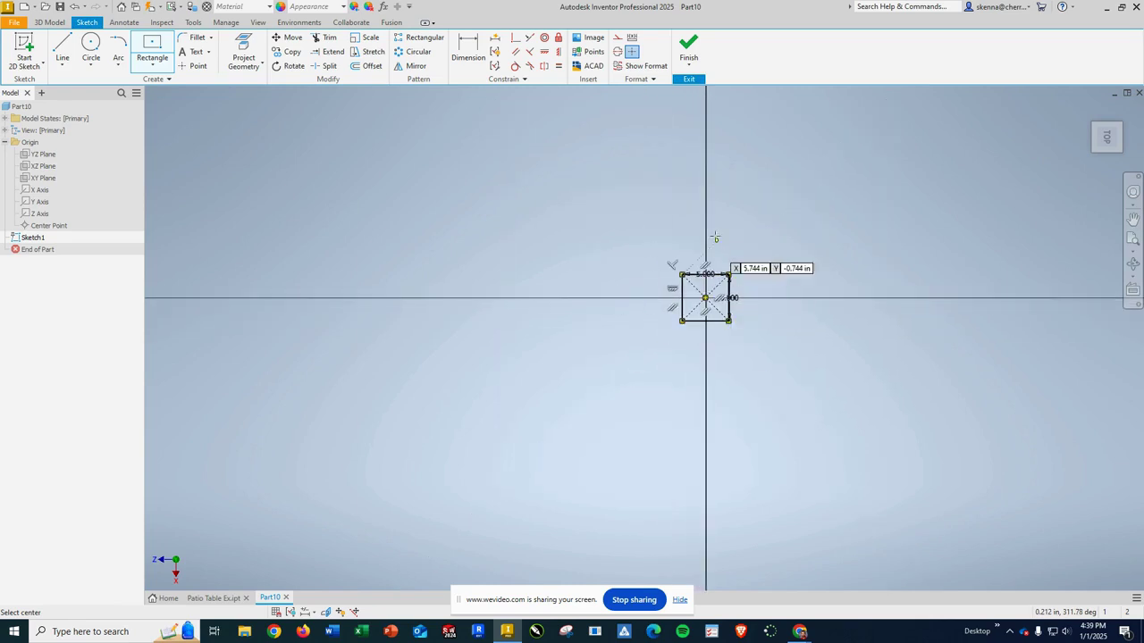
scroll(715, 237, "up", 3)
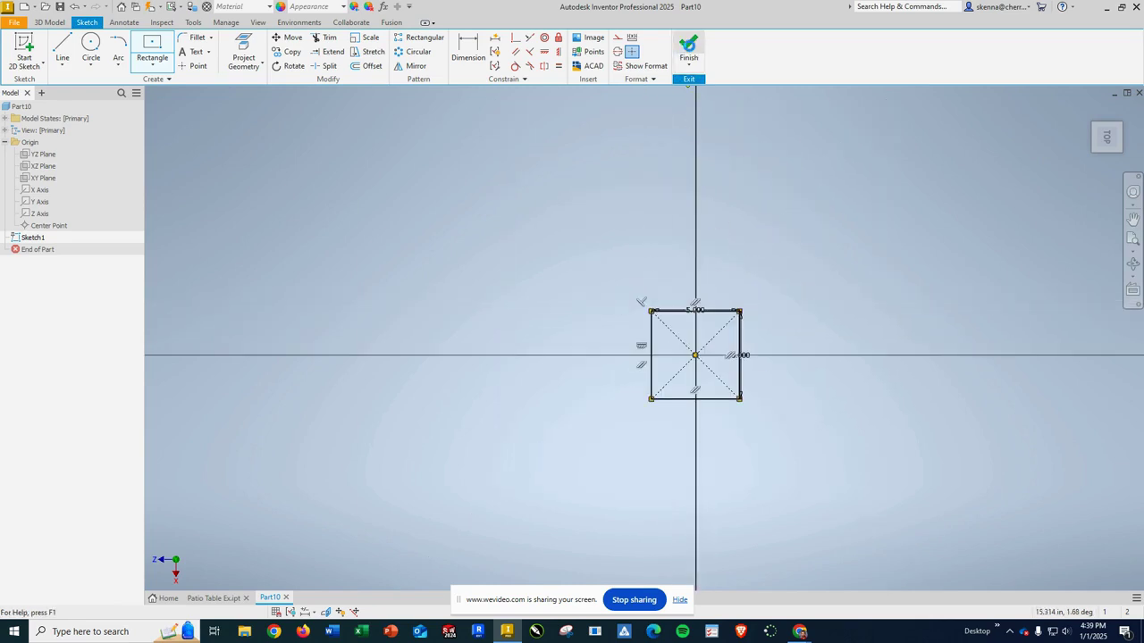
left_click(688, 49)
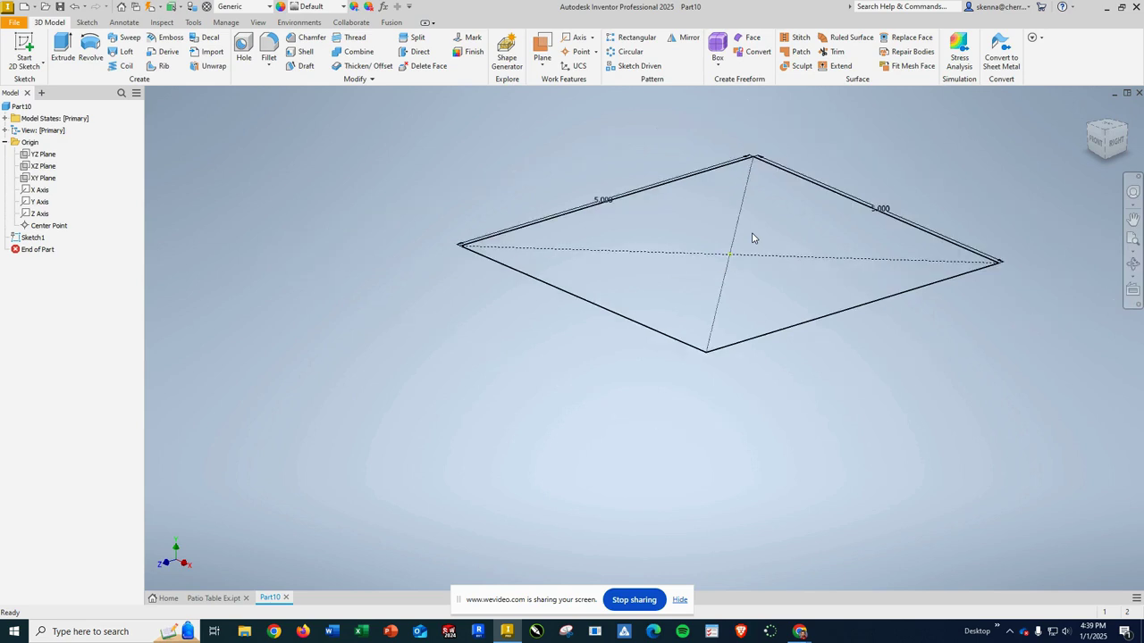
Create a work plane offset 8 in above the XZ plane
scroll(799, 209, "down", 4)
scroll(824, 141, "up", 2)
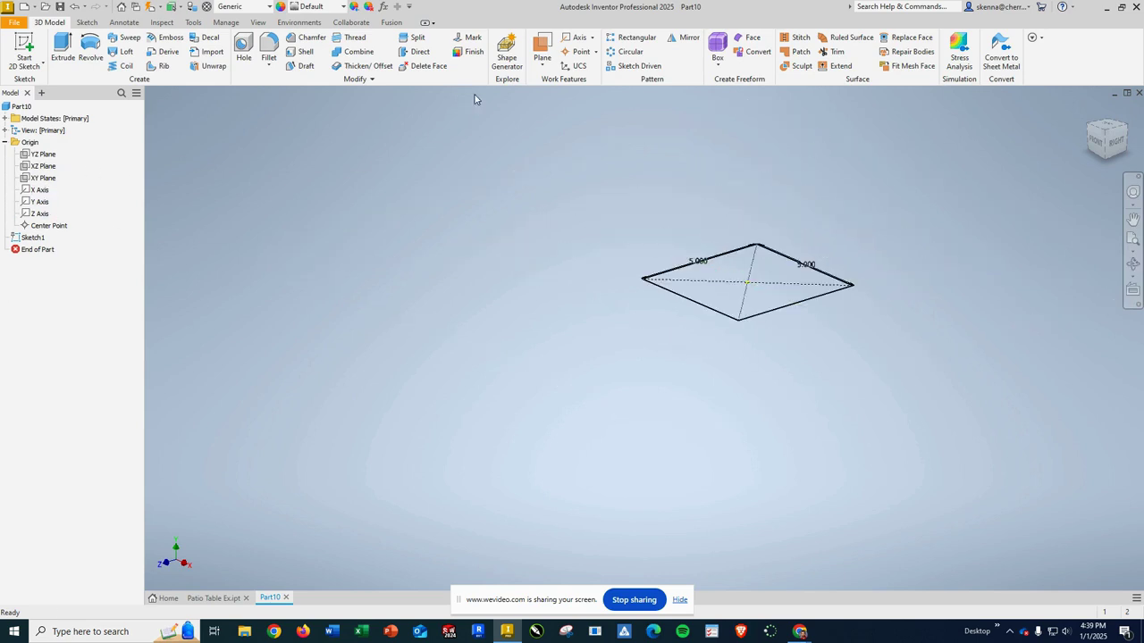
left_click(542, 66)
left_click(556, 112)
left_click(38, 167)
type("8")
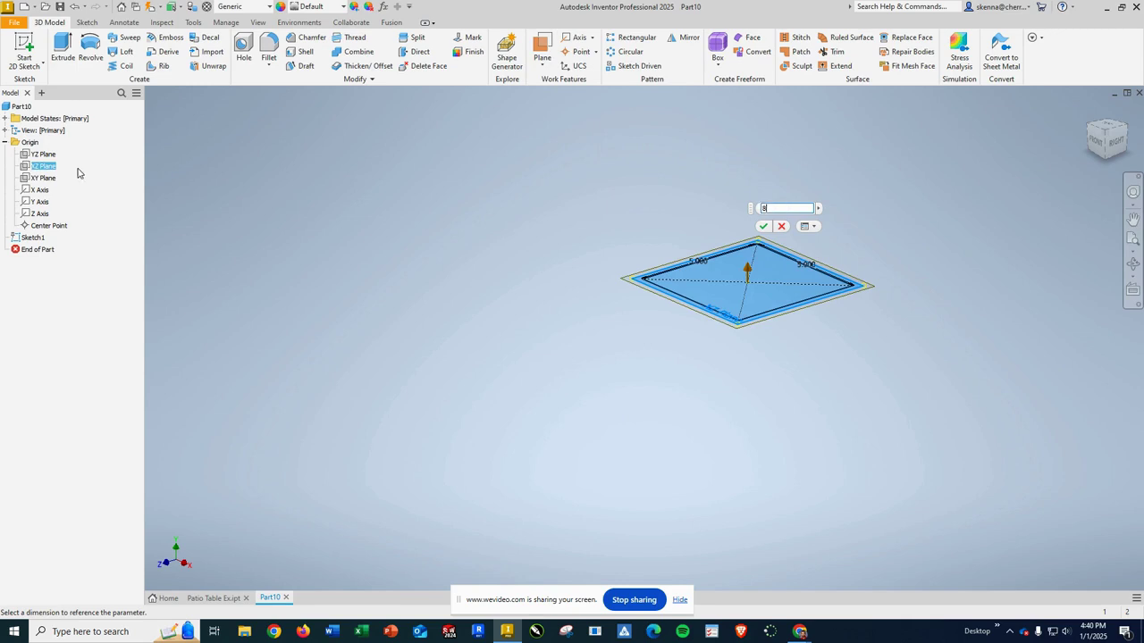
key("Return")
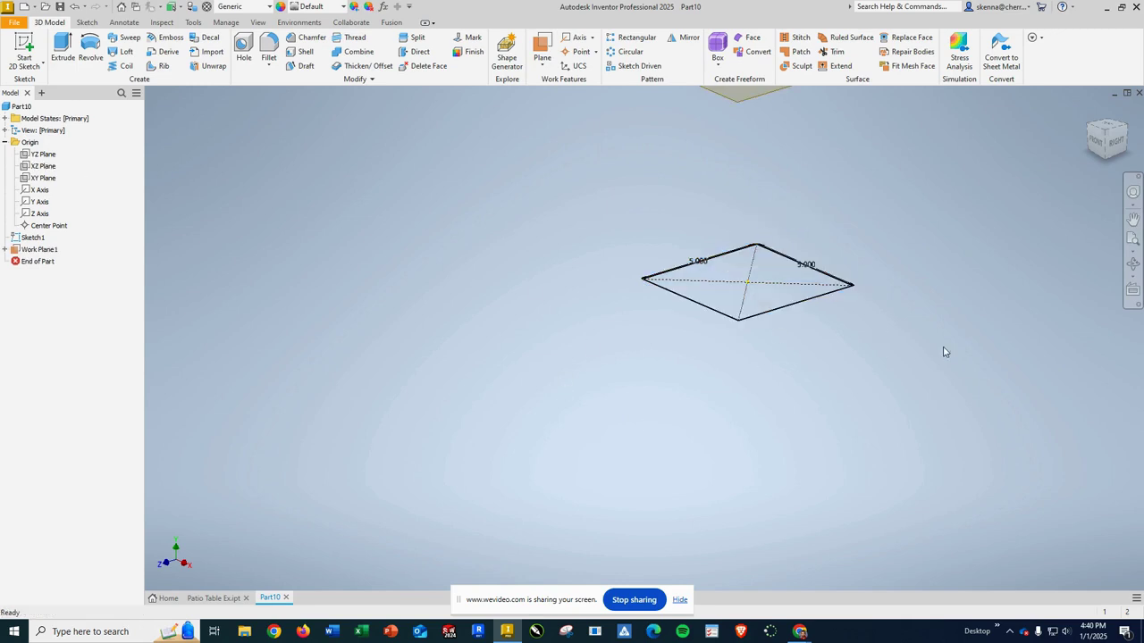
Sketch a 5 by 5 in square centered on the origin on the offset work plane and finish the sketch
scroll(965, 355, "up", 3)
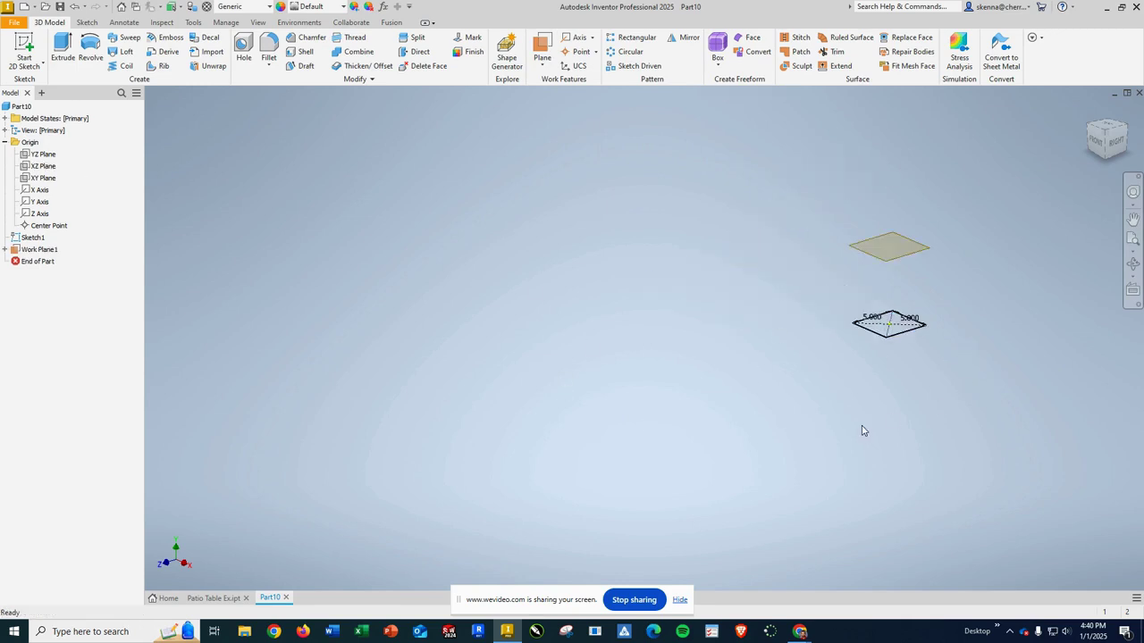
left_click(874, 255)
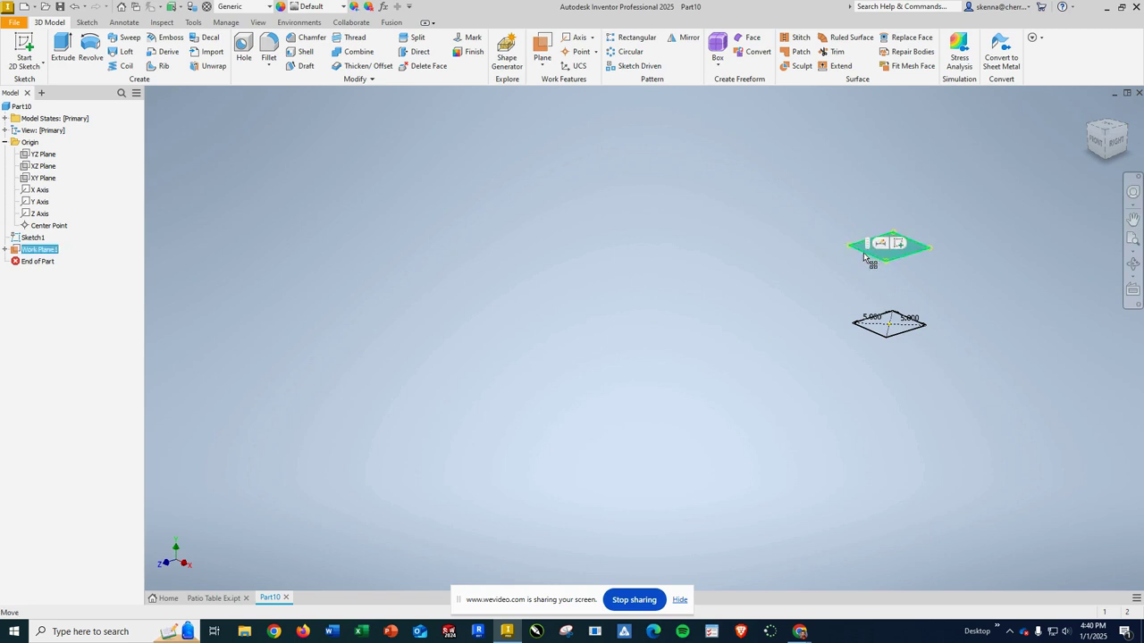
left_click(24, 52)
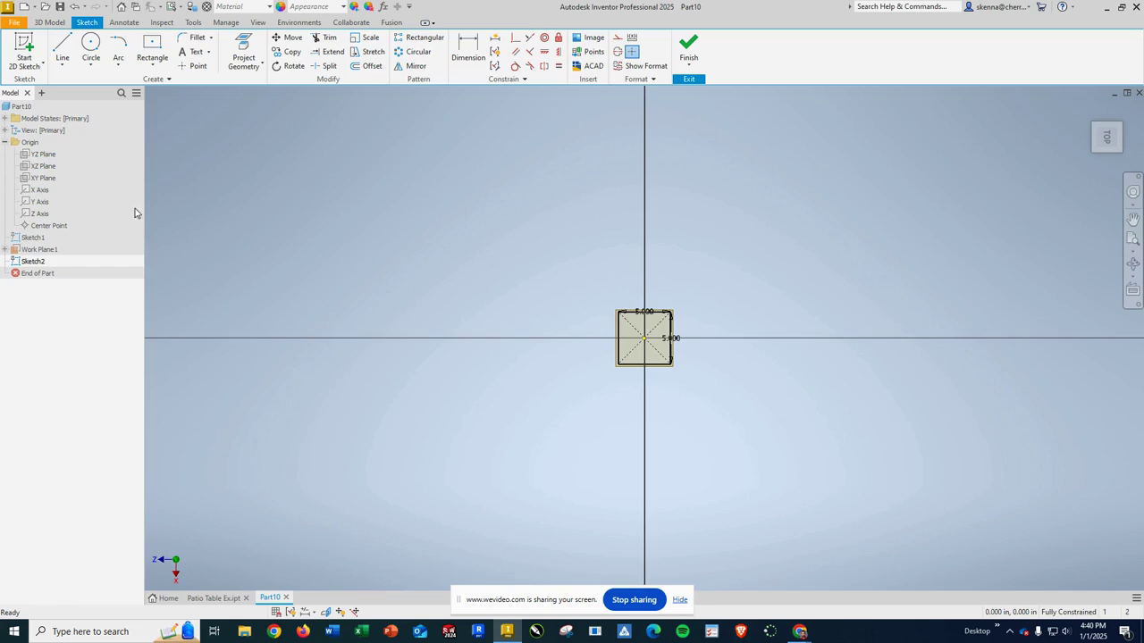
left_click(152, 49)
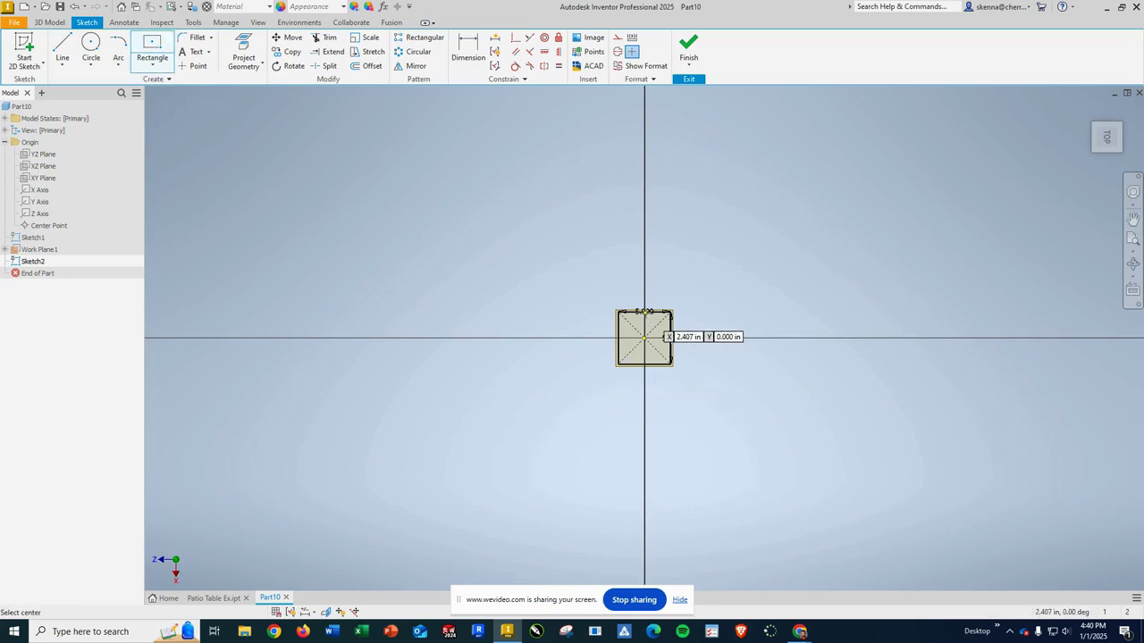
scroll(644, 338, "up", 2)
scroll(648, 331, "up", 2)
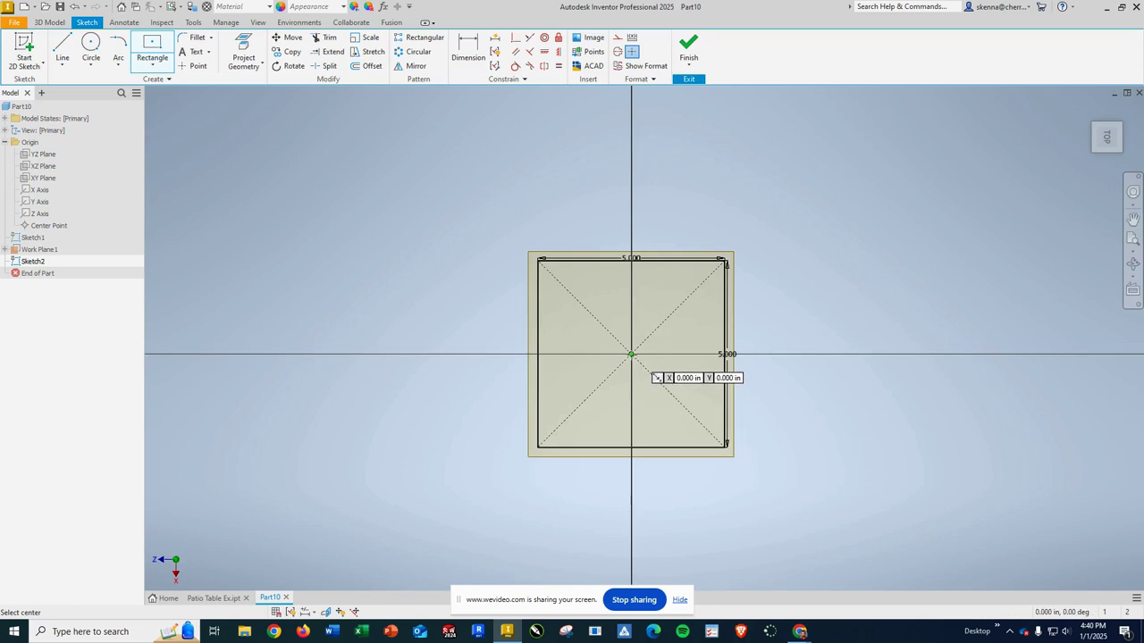
left_click(631, 355)
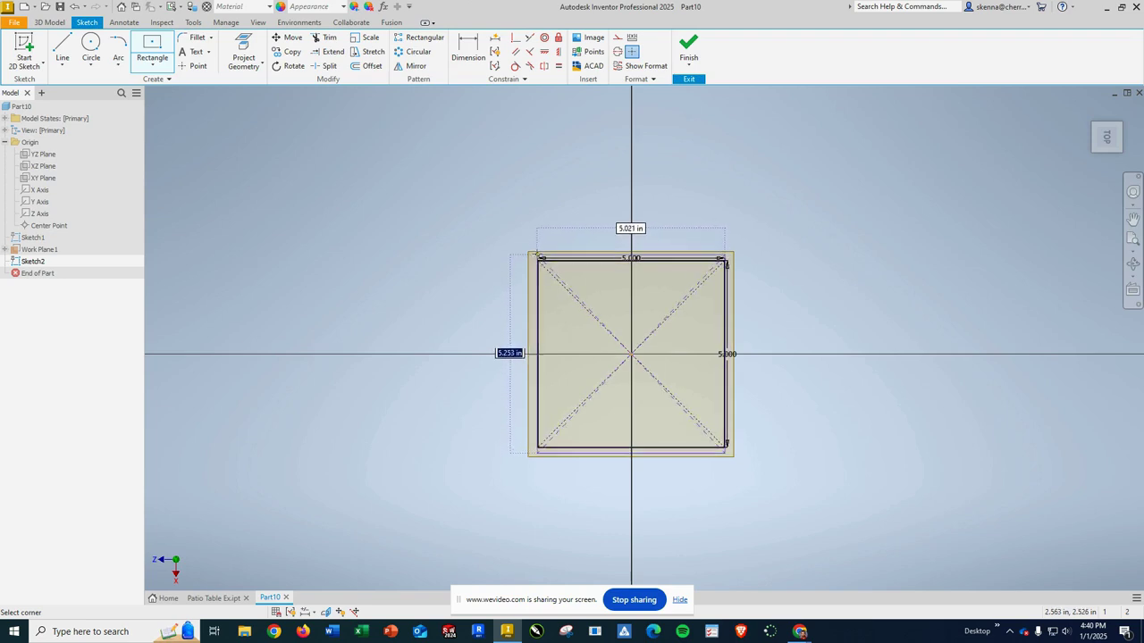
type("5")
key("Tab")
key("BackSpace")
type("5")
key("Tab")
key("Return")
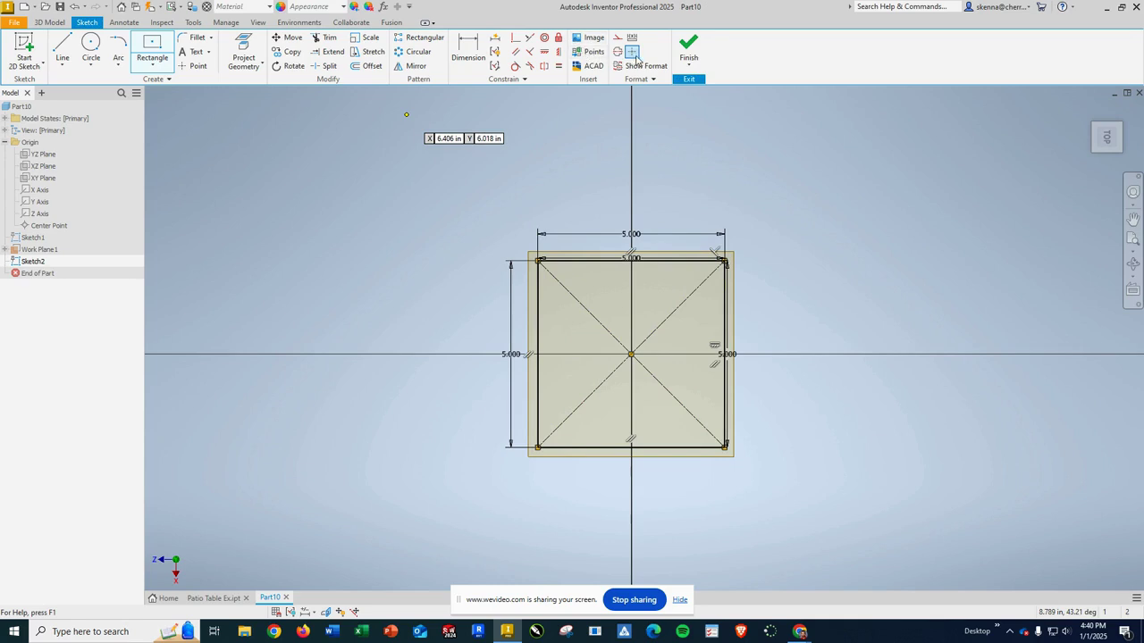
left_click(687, 51)
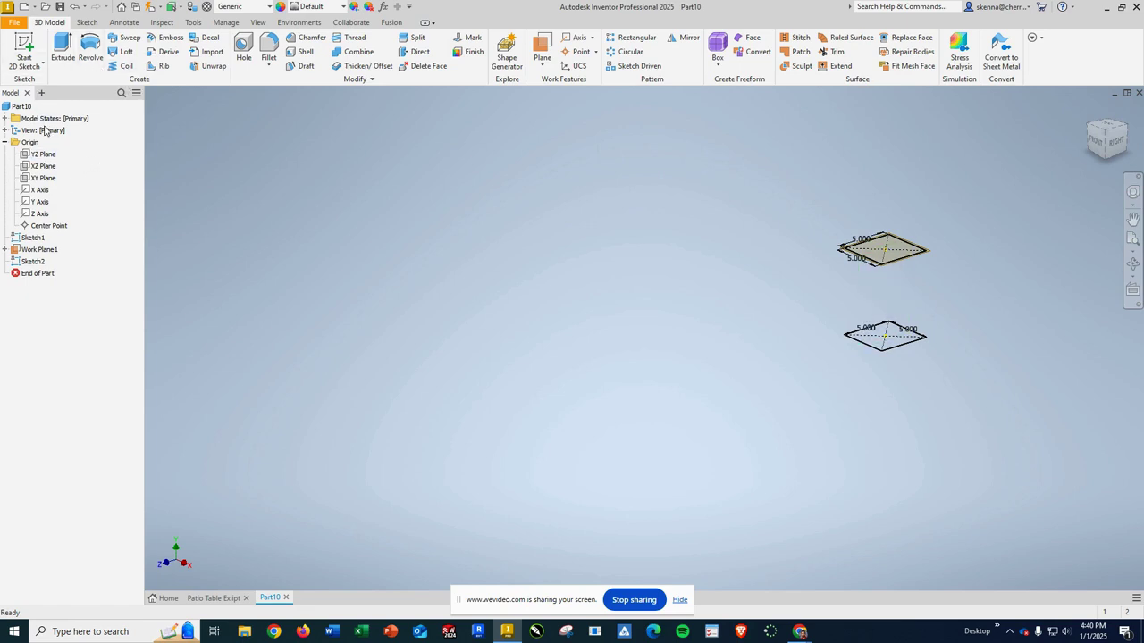
Create a second work plane offset above the first work plane, keeping the same spacing as below it
left_click(540, 70)
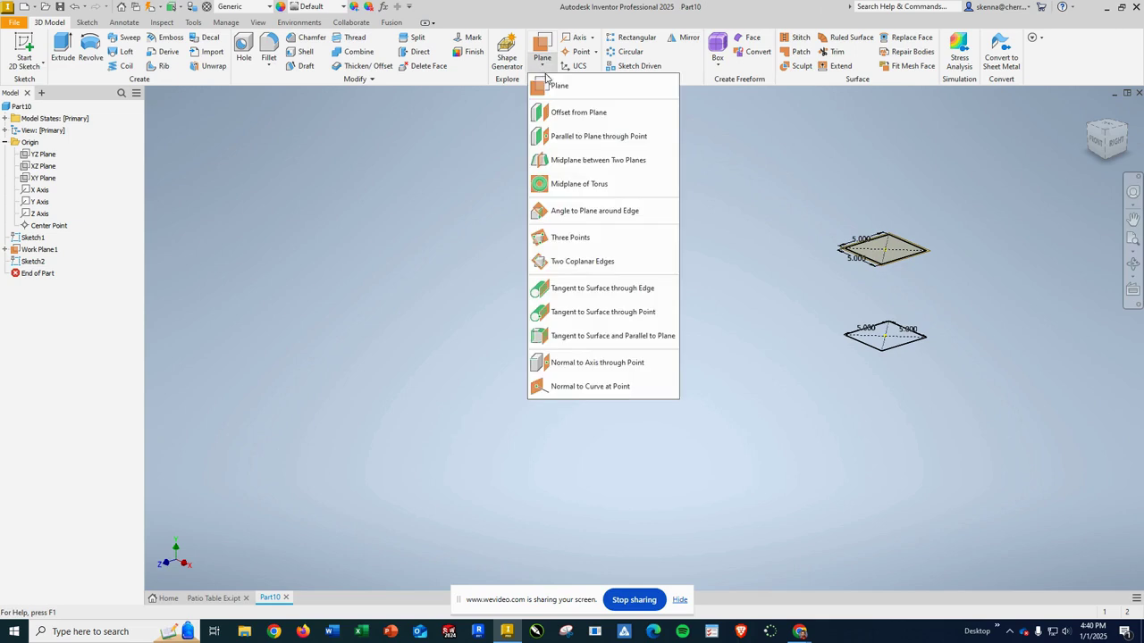
left_click(572, 116)
left_click(887, 244)
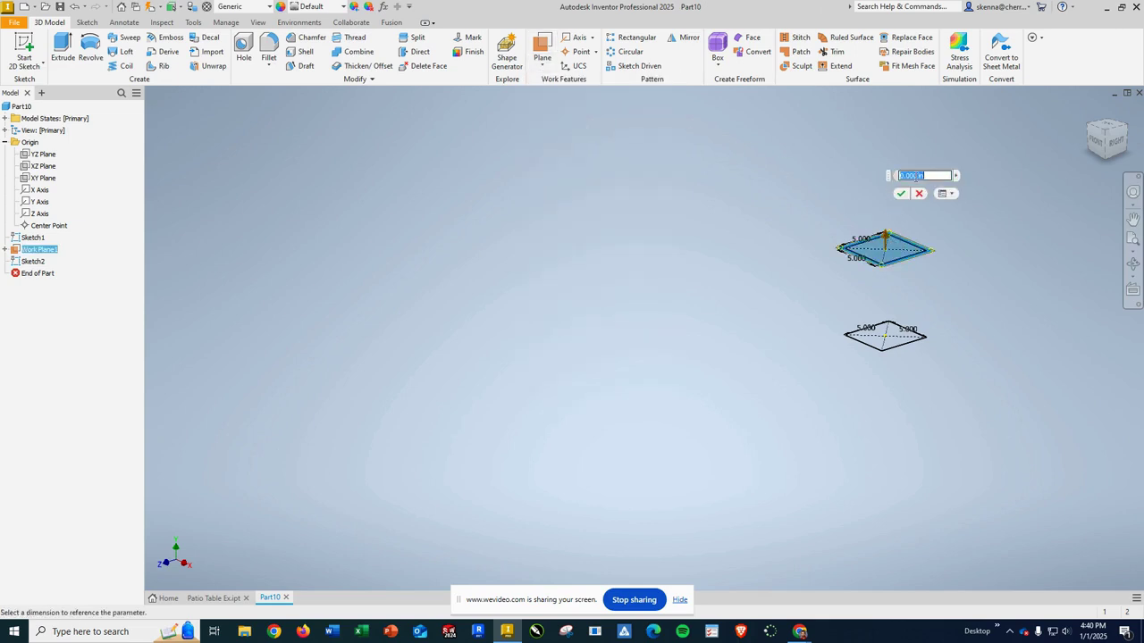
key("Return")
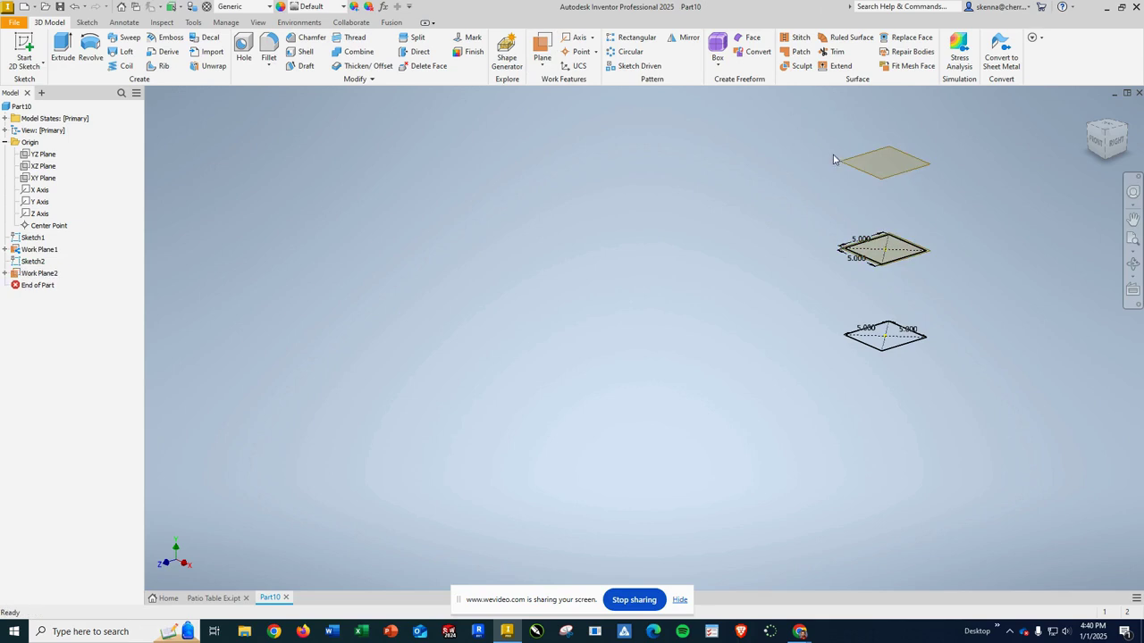
Sketch a 5 by 5 in center rectangle on the uppermost work plane, matching the corners of the square below, and finish the sketch
left_click(849, 161)
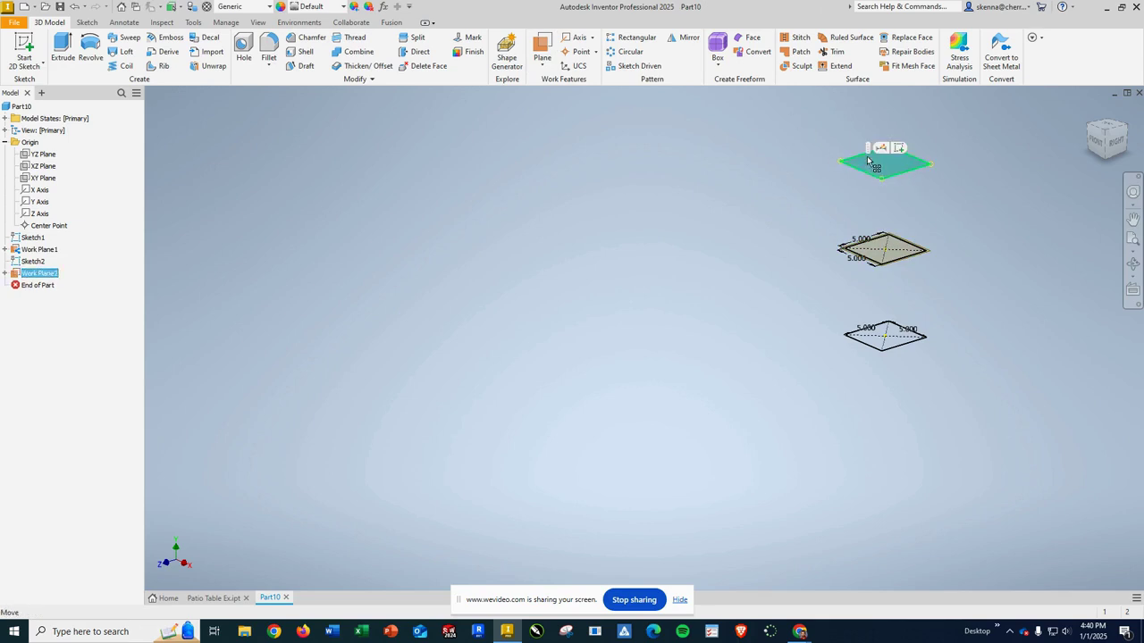
left_click(37, 51)
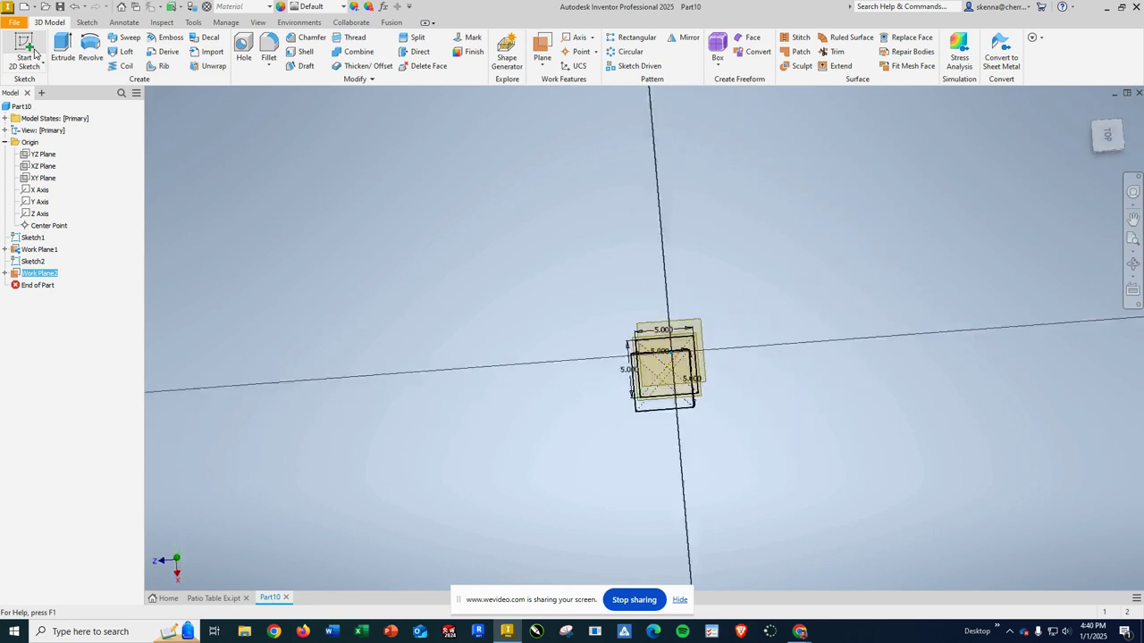
scroll(451, 274, "up", 3)
scroll(795, 398, "up", 2)
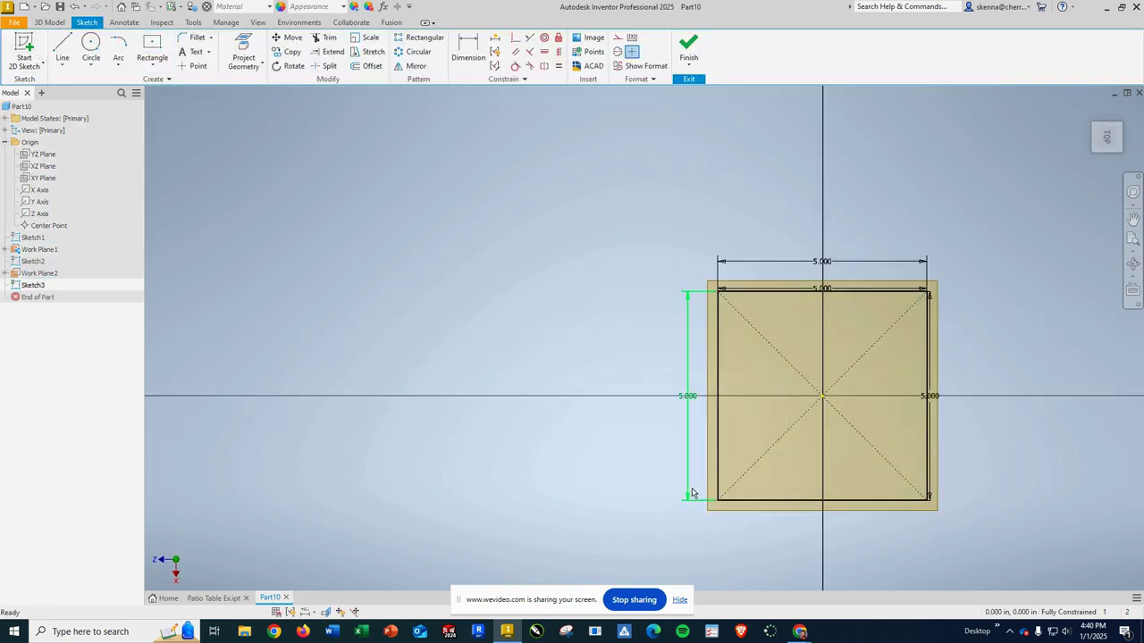
left_click(247, 63)
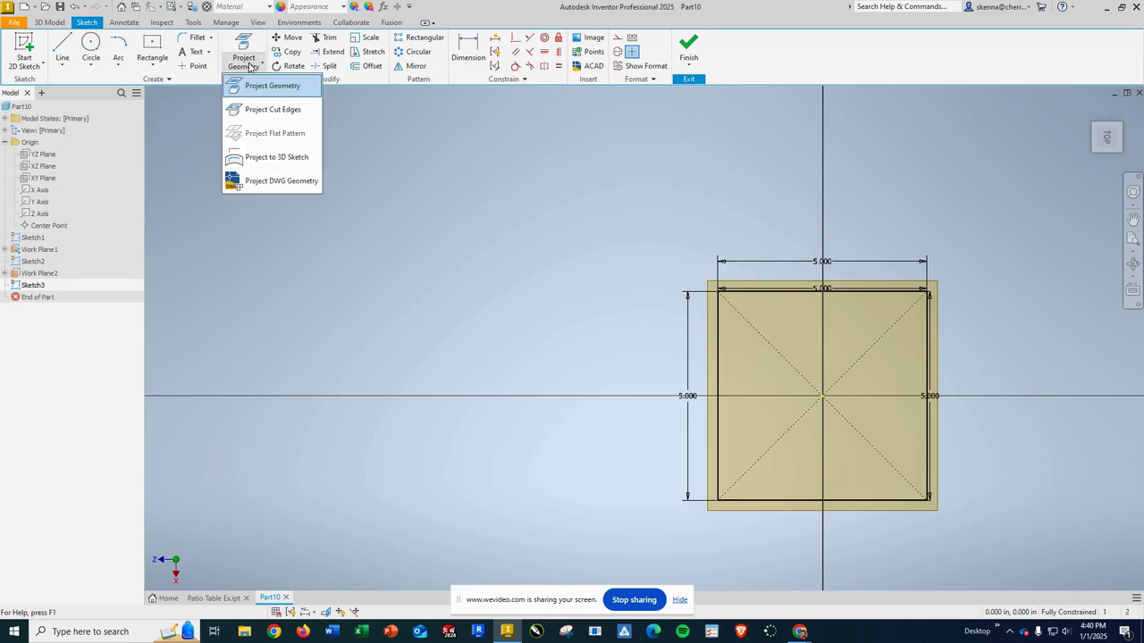
left_click(260, 85)
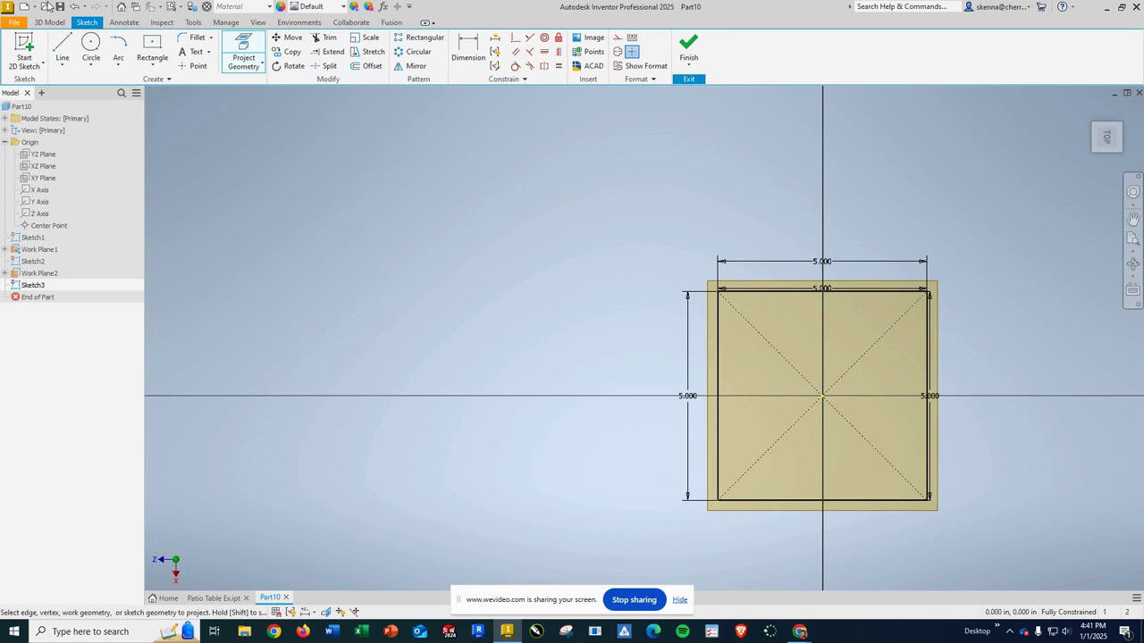
left_click(157, 52)
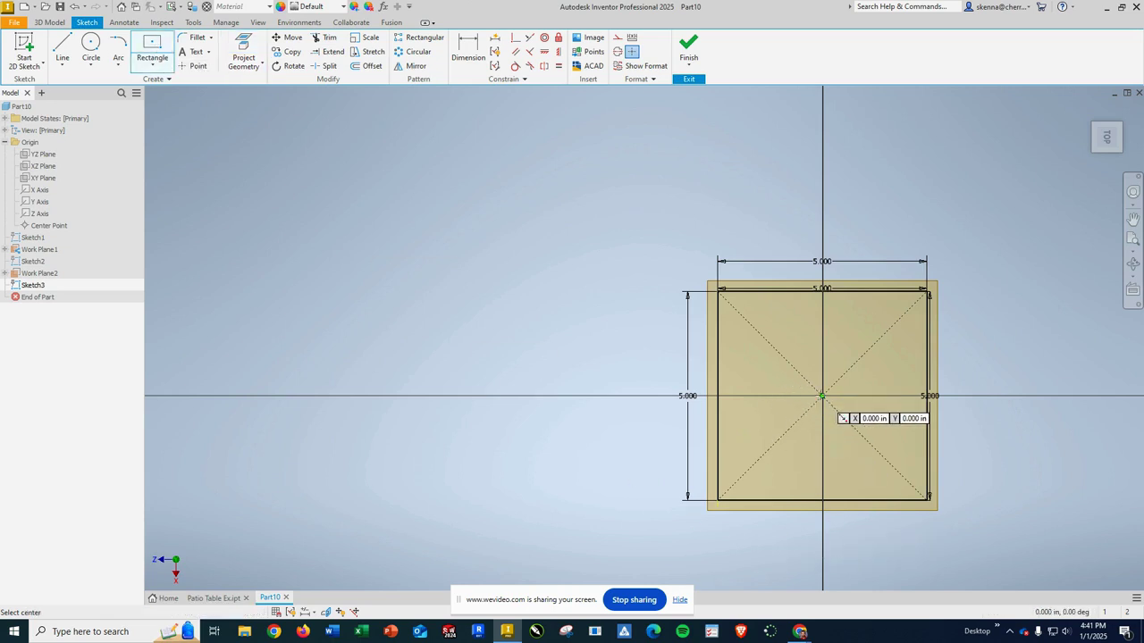
left_click(822, 396)
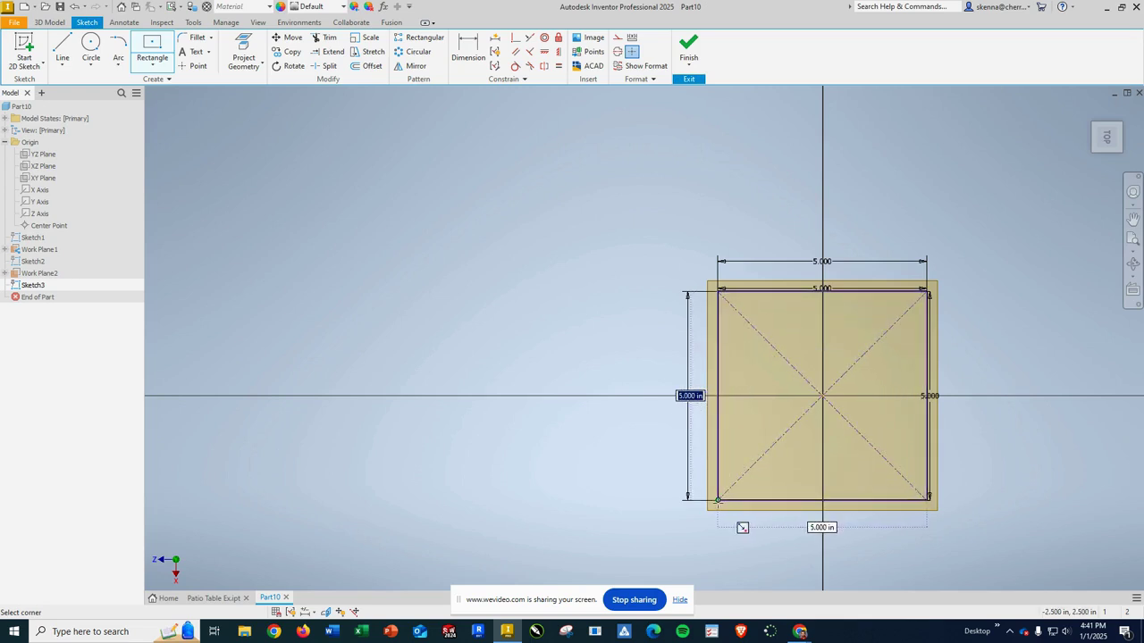
left_click(717, 500)
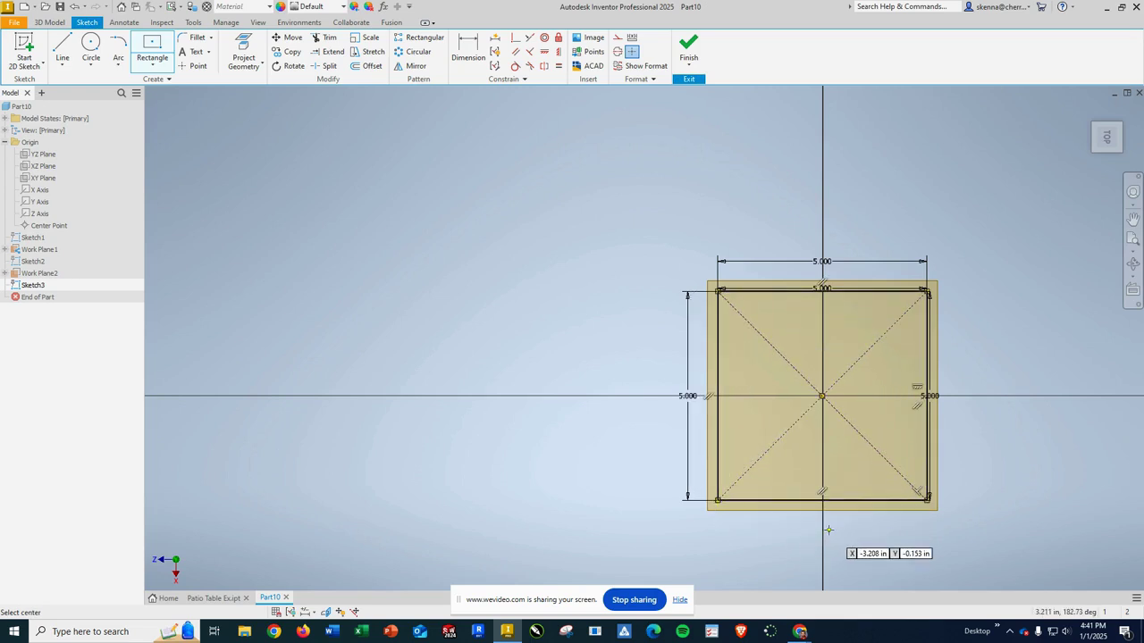
left_click(689, 47)
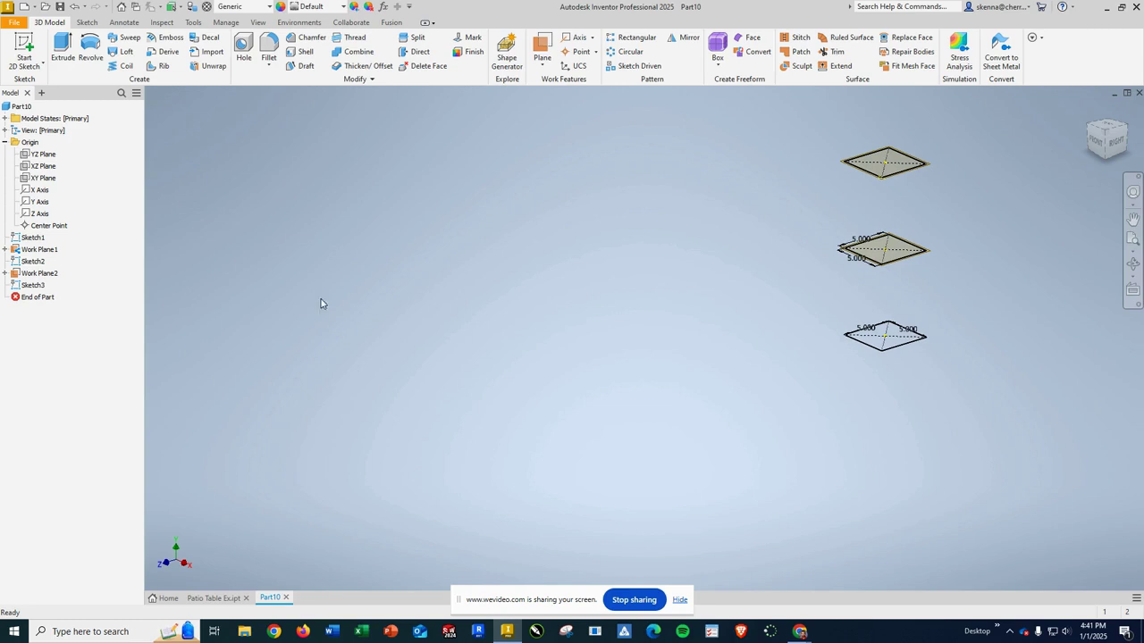
Draw a 3D sketch interpolation spline from the lowest square's front corner through the middle square's left corner to the uppermost square's back corner, and finish it
left_click(26, 69)
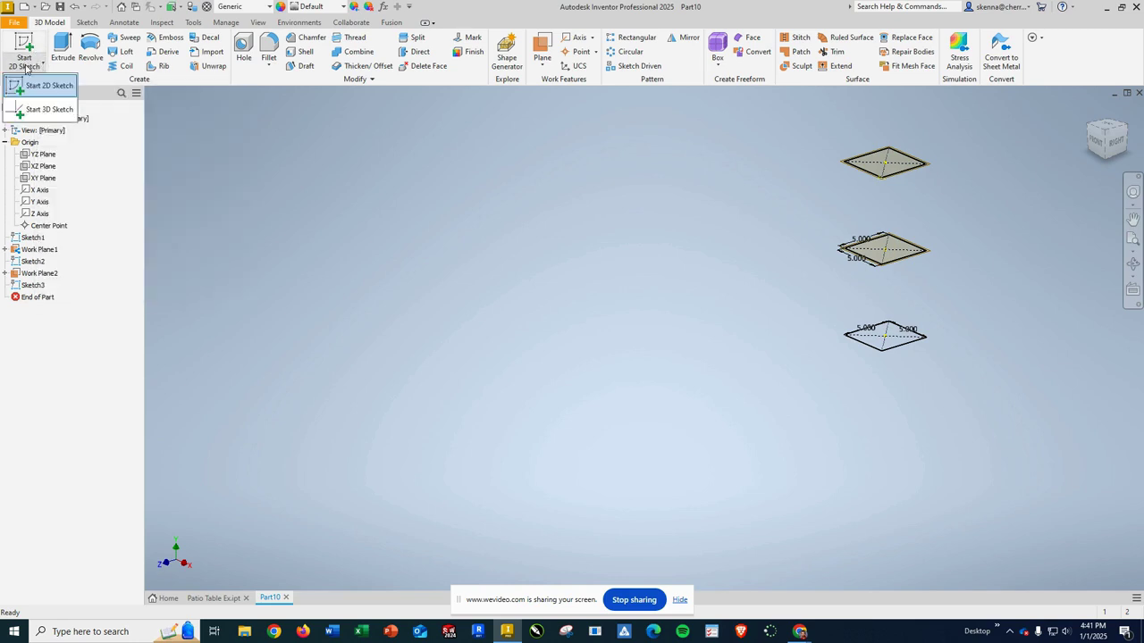
left_click(48, 111)
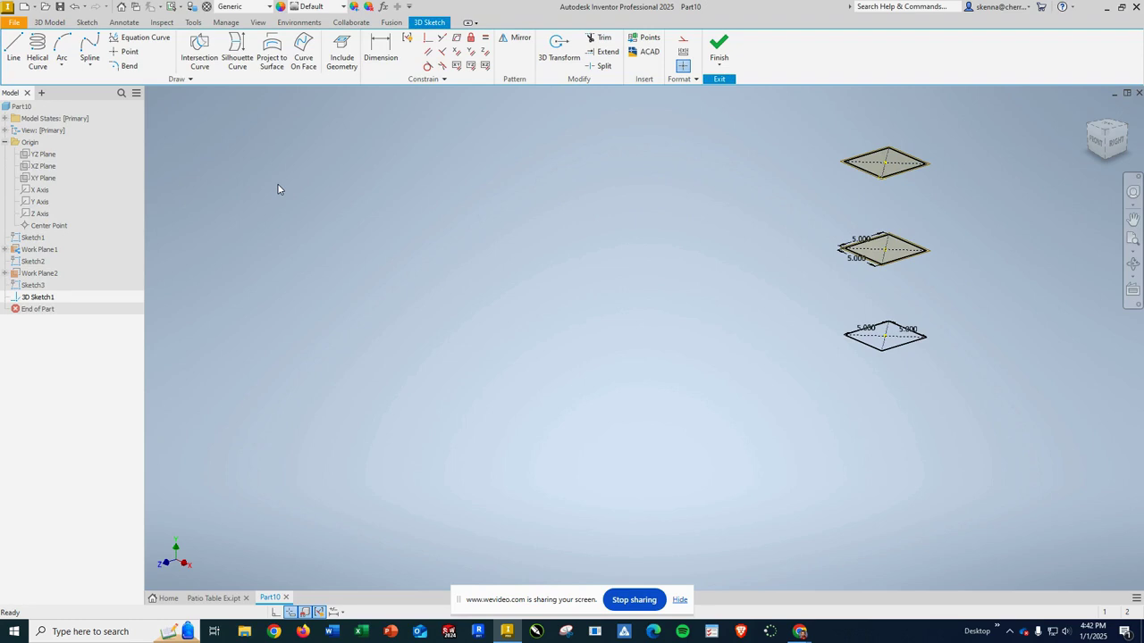
left_click(90, 65)
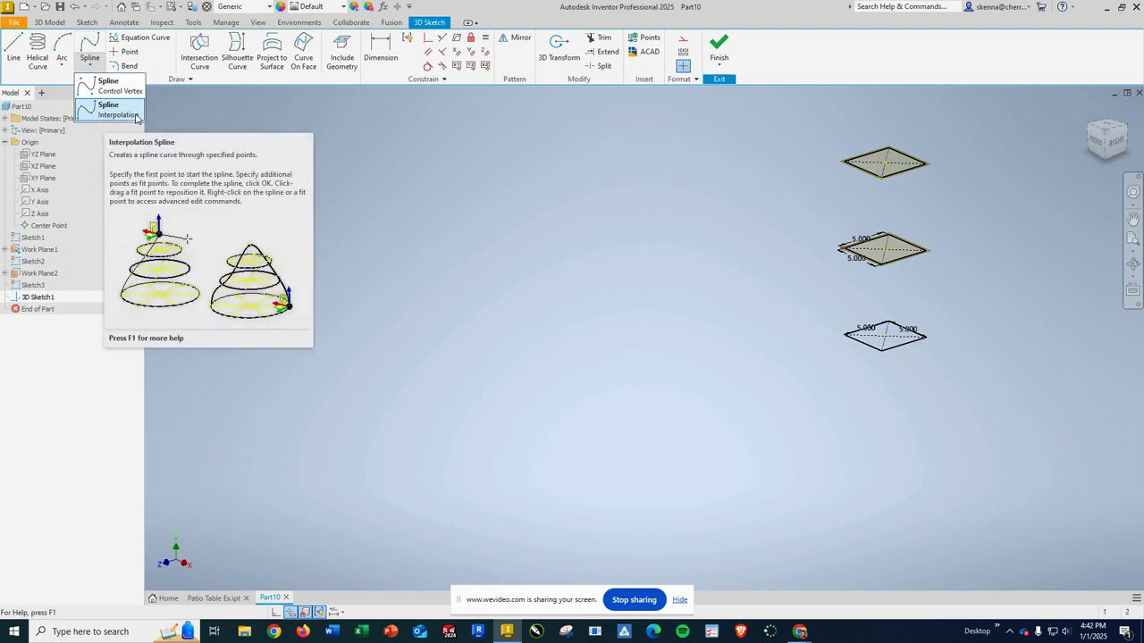
left_click(113, 109)
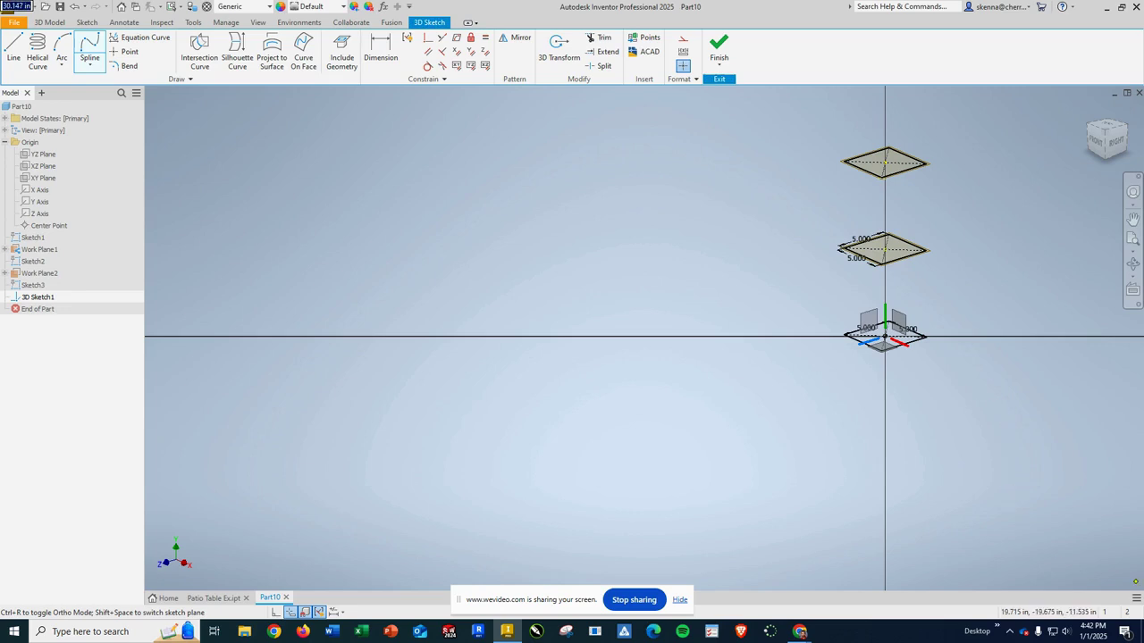
key("Escape")
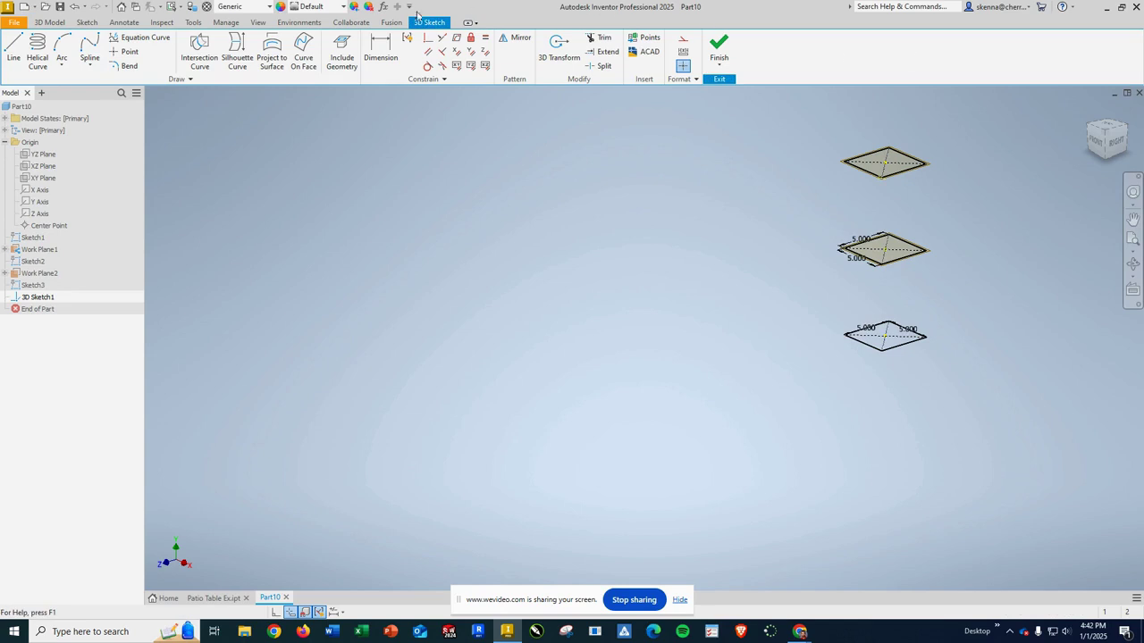
left_click(97, 48)
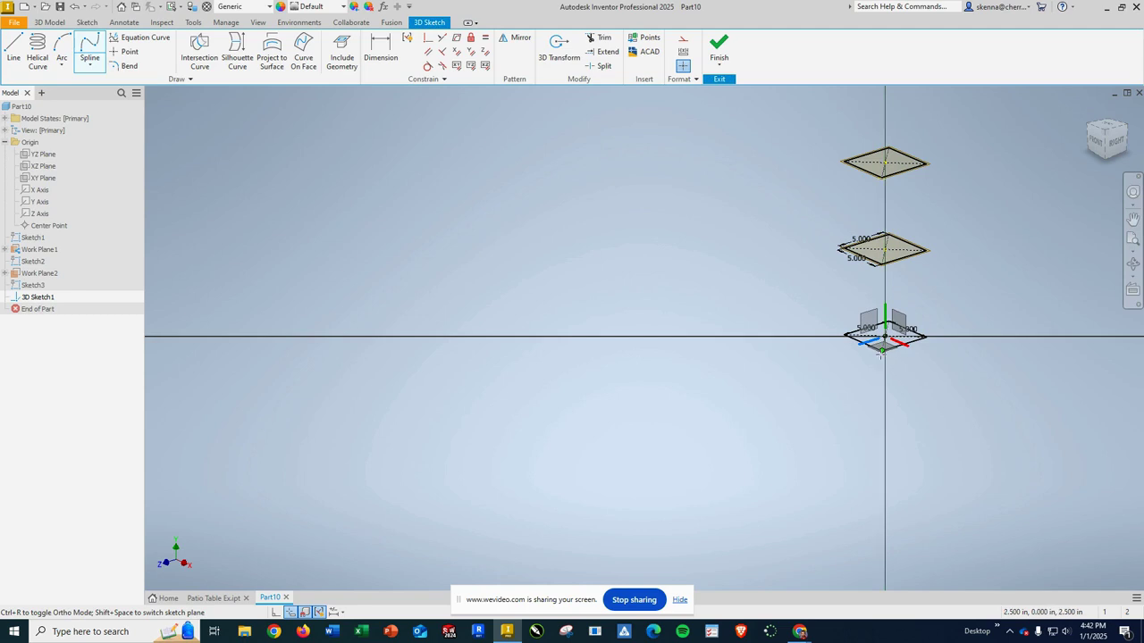
left_click(881, 351)
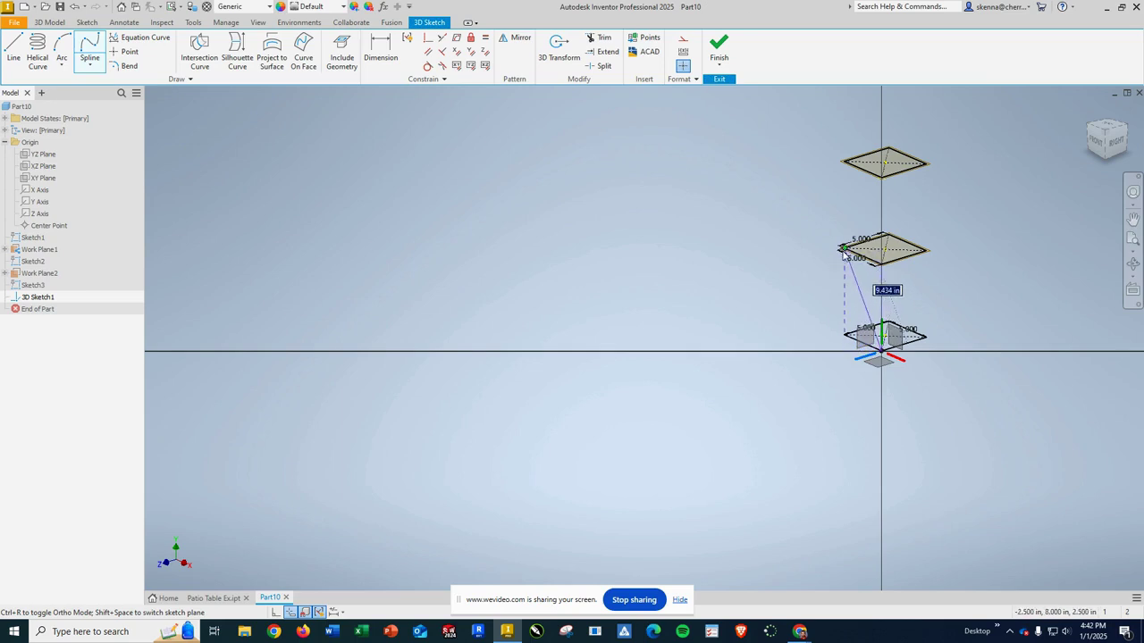
left_click(843, 251)
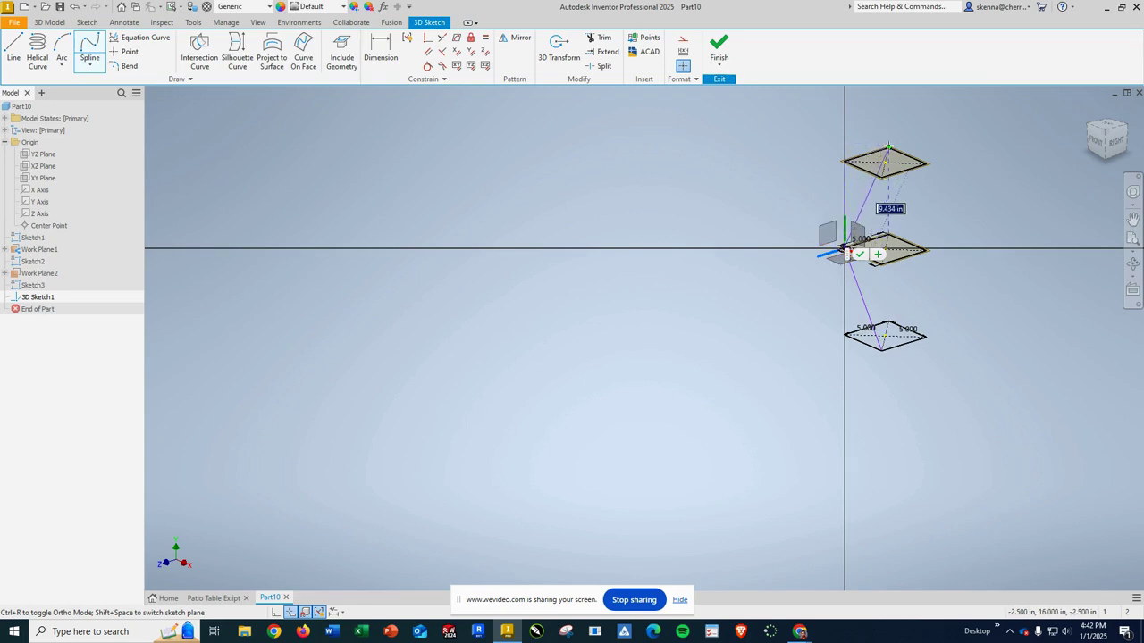
left_click(888, 146)
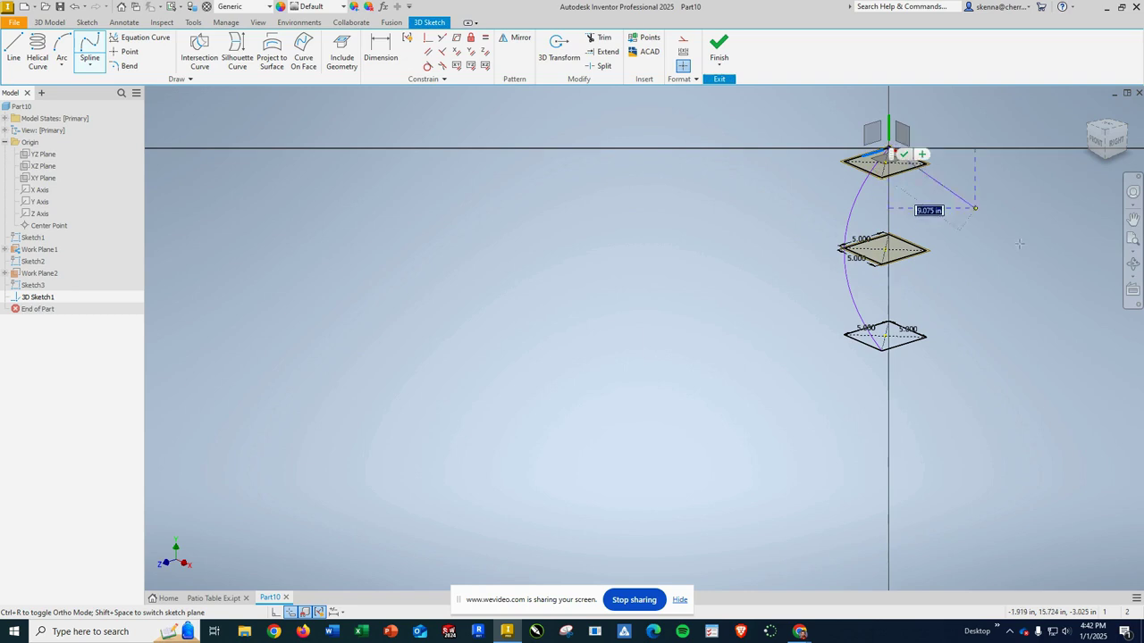
left_click(902, 156)
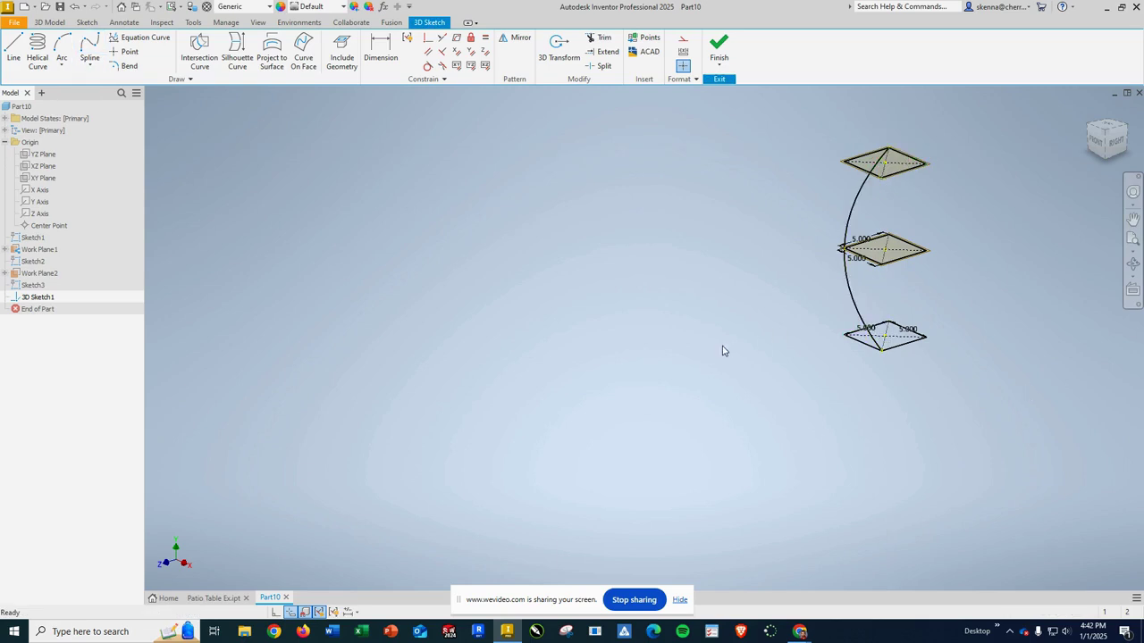
mouse_move(735, 286)
middle_mouse_down("shift")
mouse_move(879, 316)
mouse_move(804, 276)
mouse_move(697, 255)
mouse_move(860, 315)
mouse_move(727, 253)
mouse_move(773, 282)
middle_mouse_up("shift")
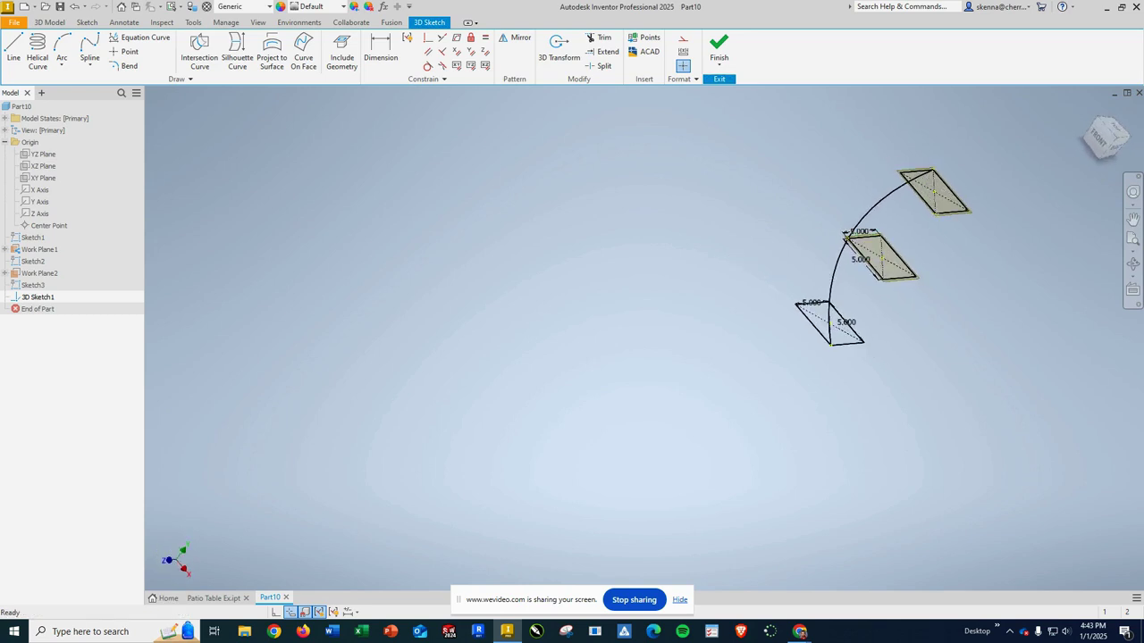
middle_click_drag(1112, 134, 1117, 141, "shift")
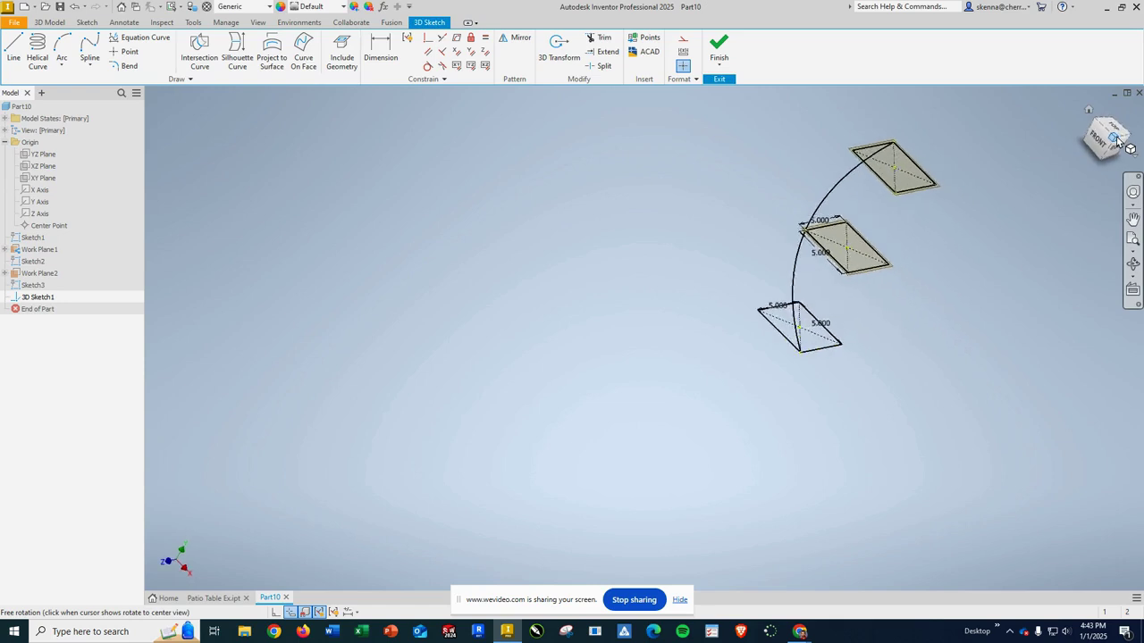
left_click(1117, 141)
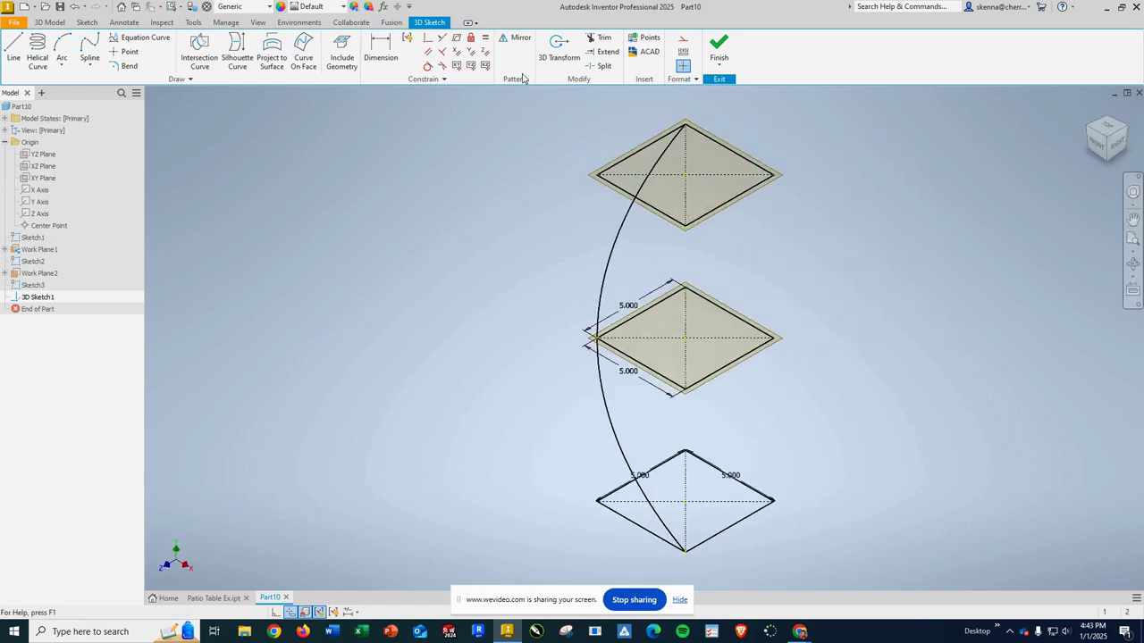
left_click(718, 49)
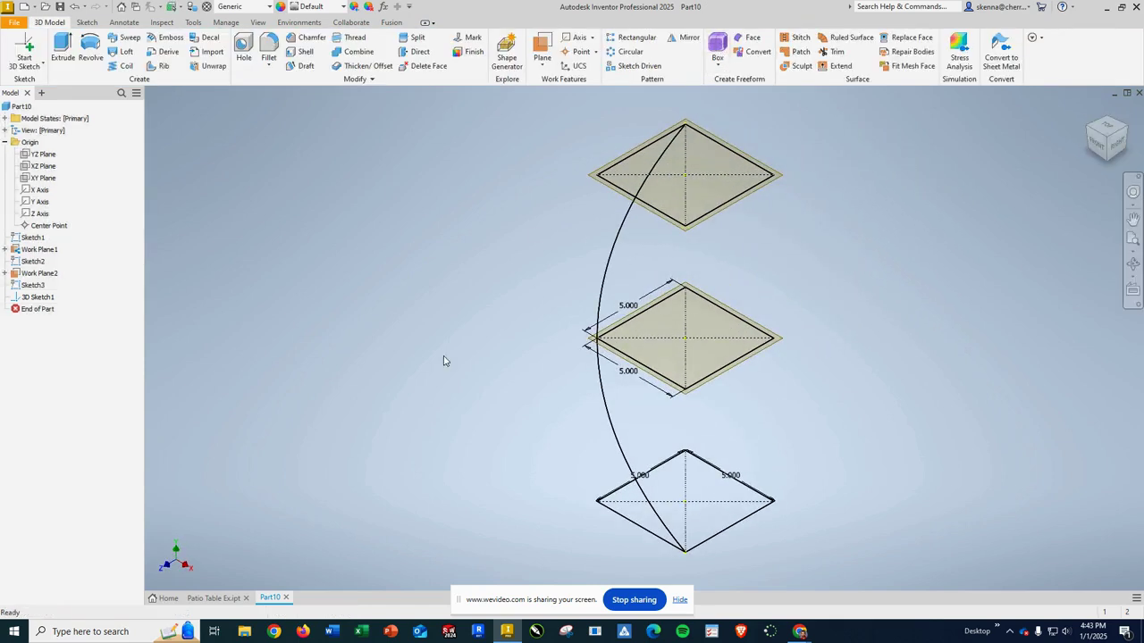
Loft a solid through the lower, middle and upper squares, using the 3D spline as the rail
left_click(122, 51)
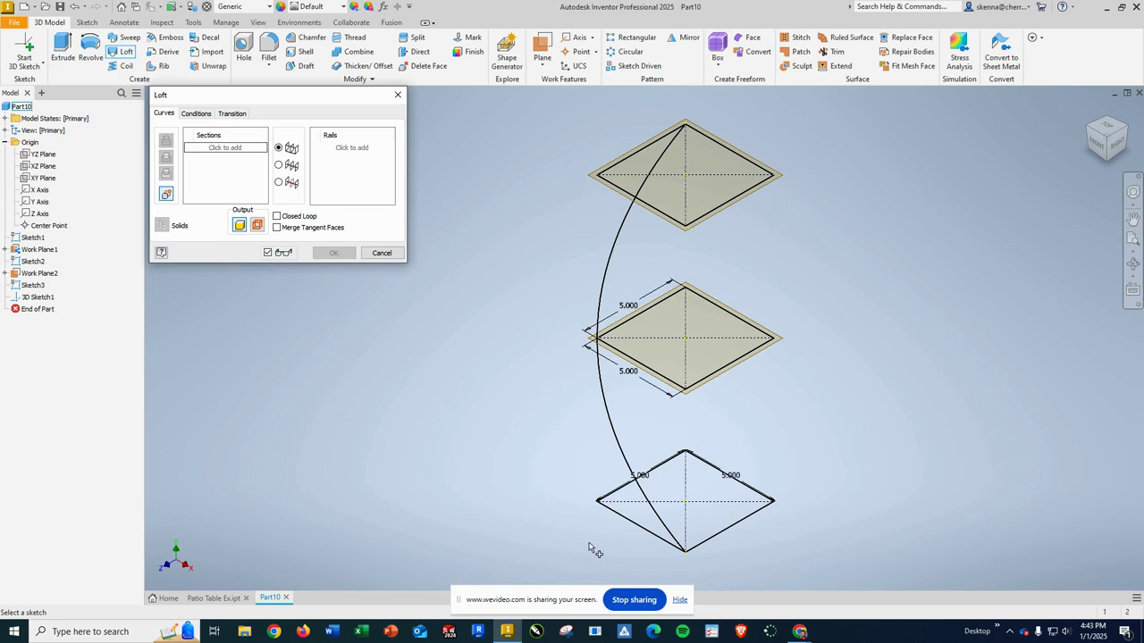
left_click(617, 518)
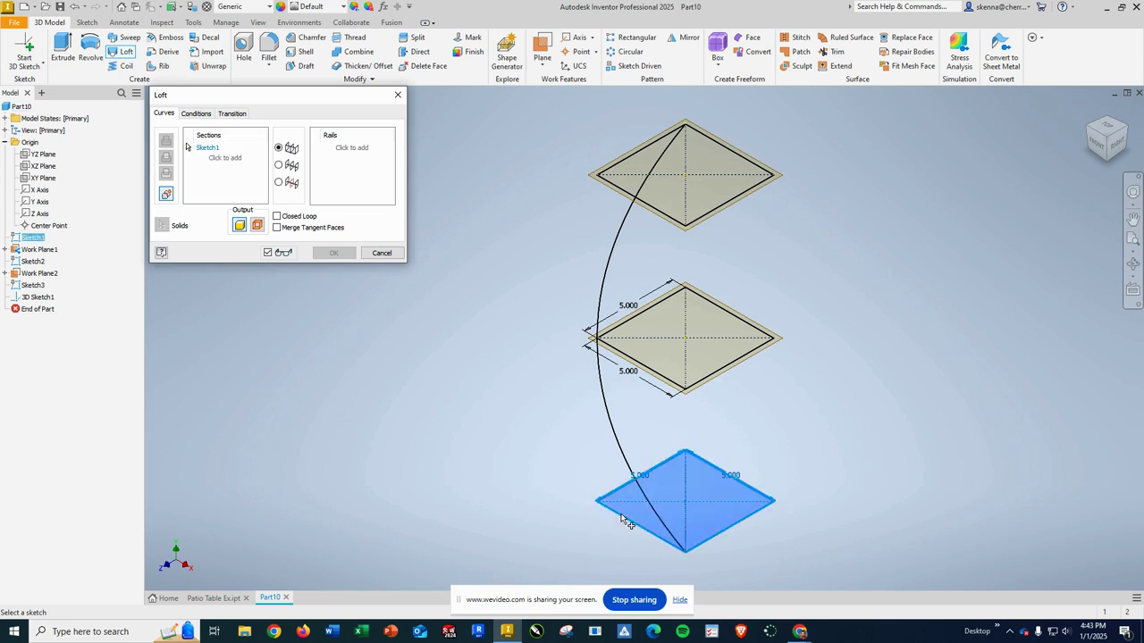
left_click(641, 367)
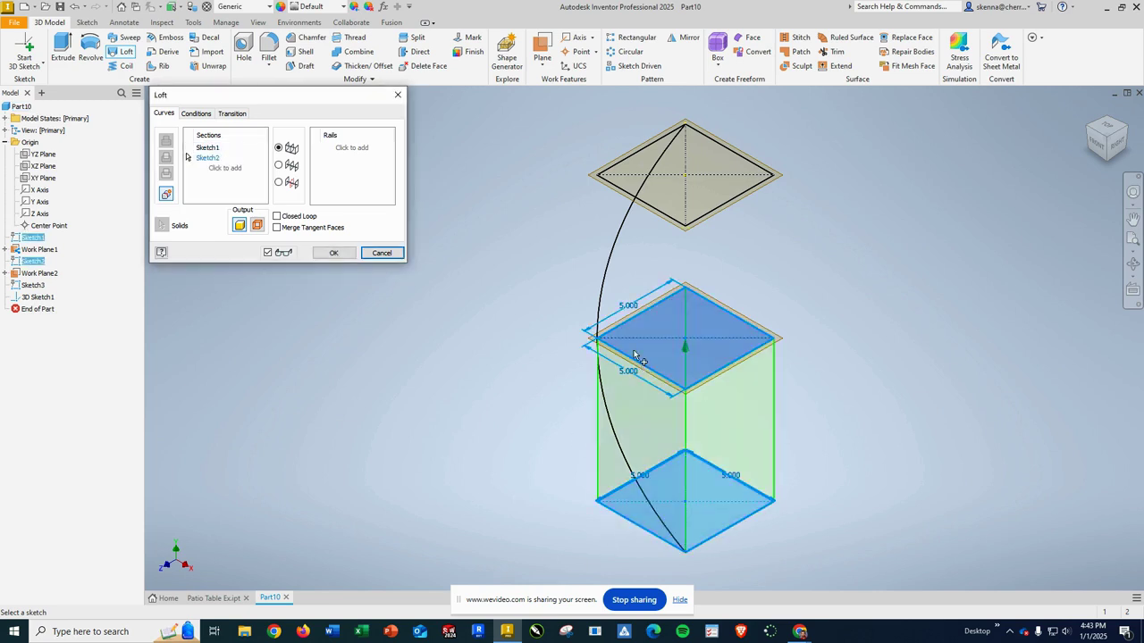
left_click(616, 191)
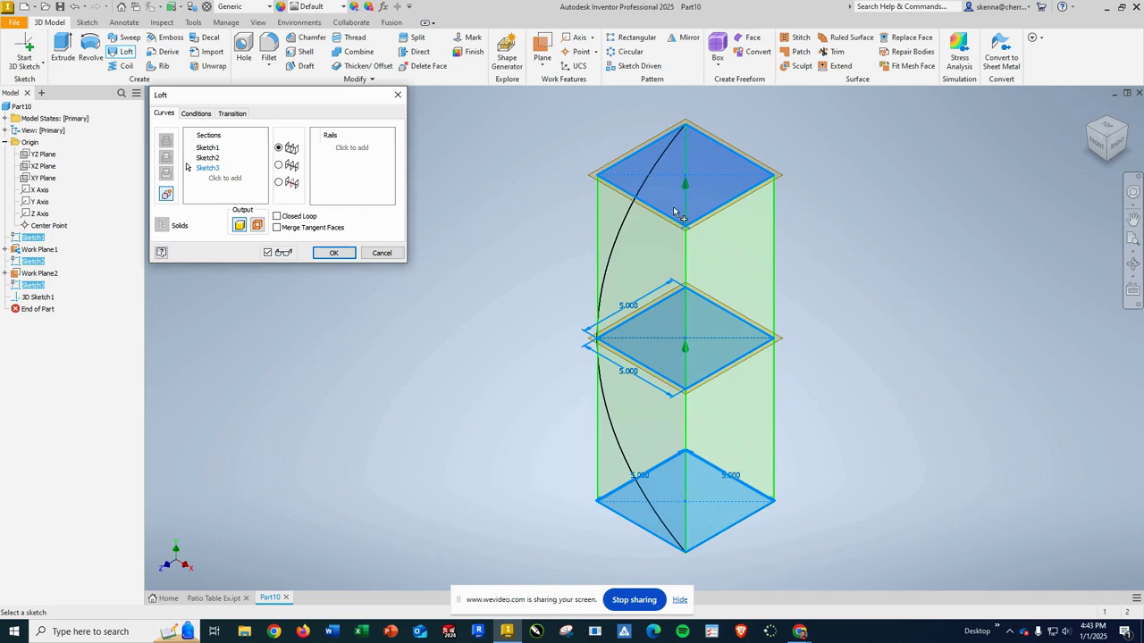
left_click(348, 159)
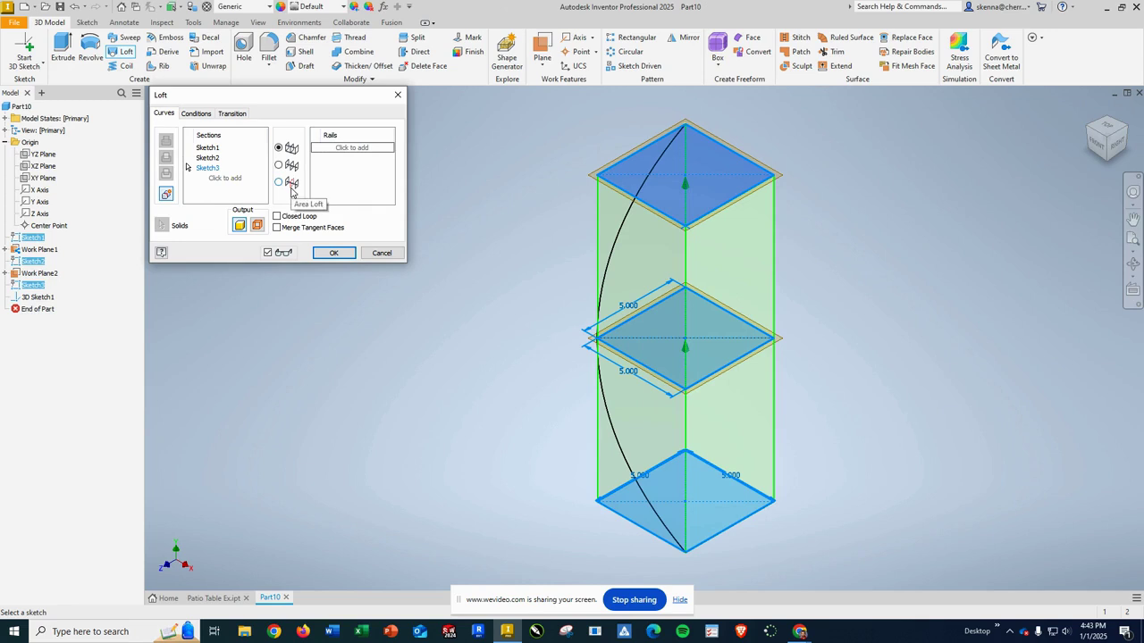
left_click(617, 444)
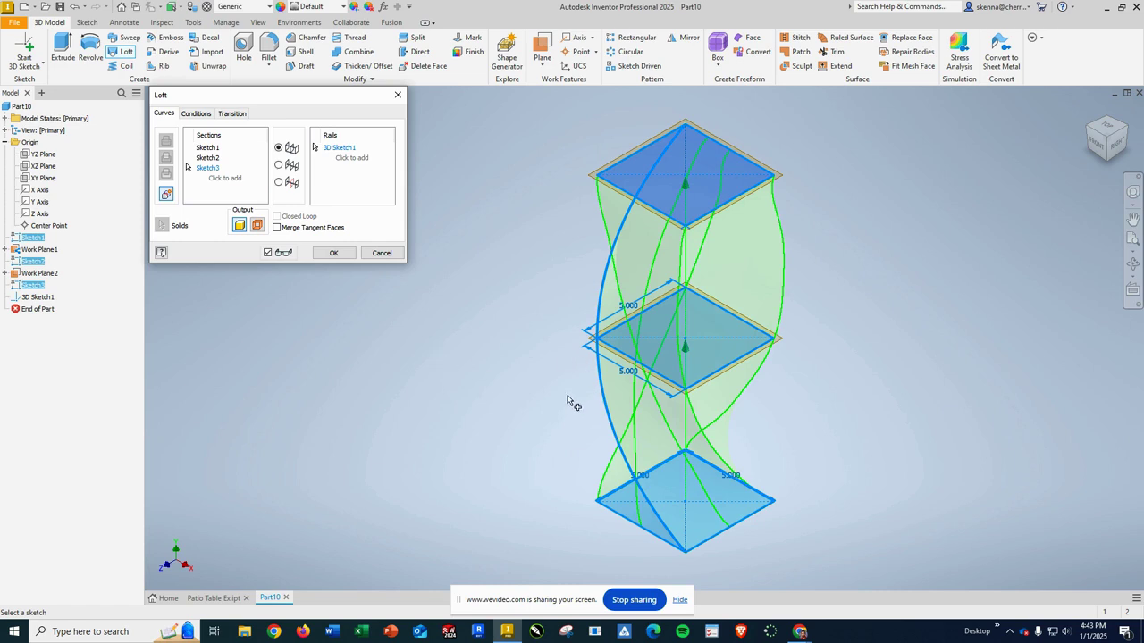
left_click(335, 256)
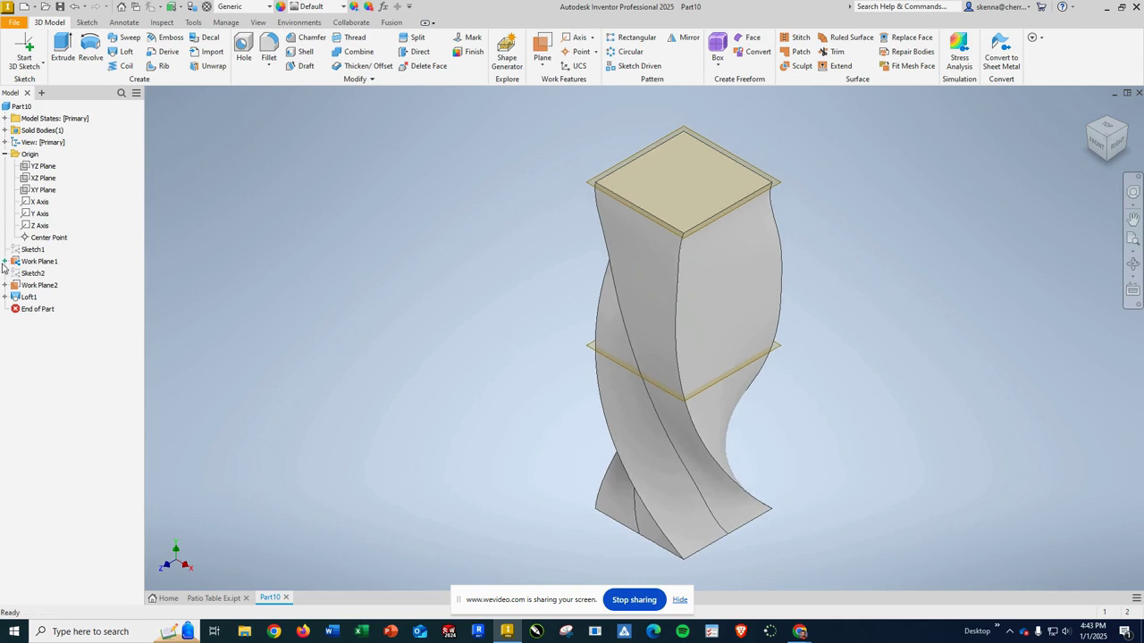
Hide both offset work planes, Work Plane1 and Work Plane2
left_click(32, 262)
right_click(29, 265)
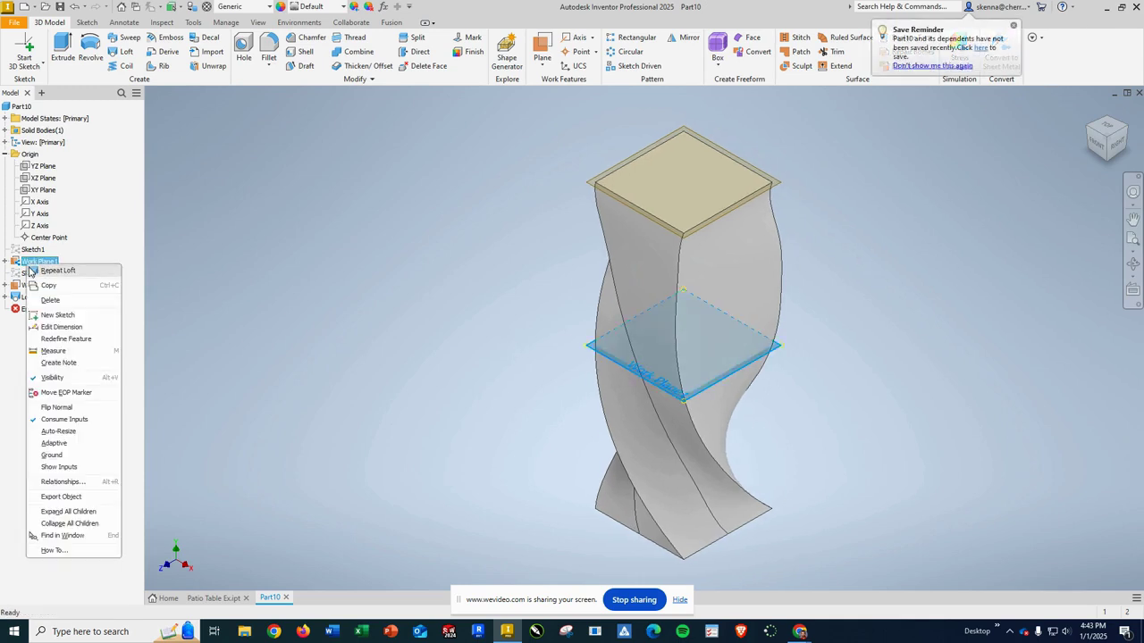
left_click(59, 379)
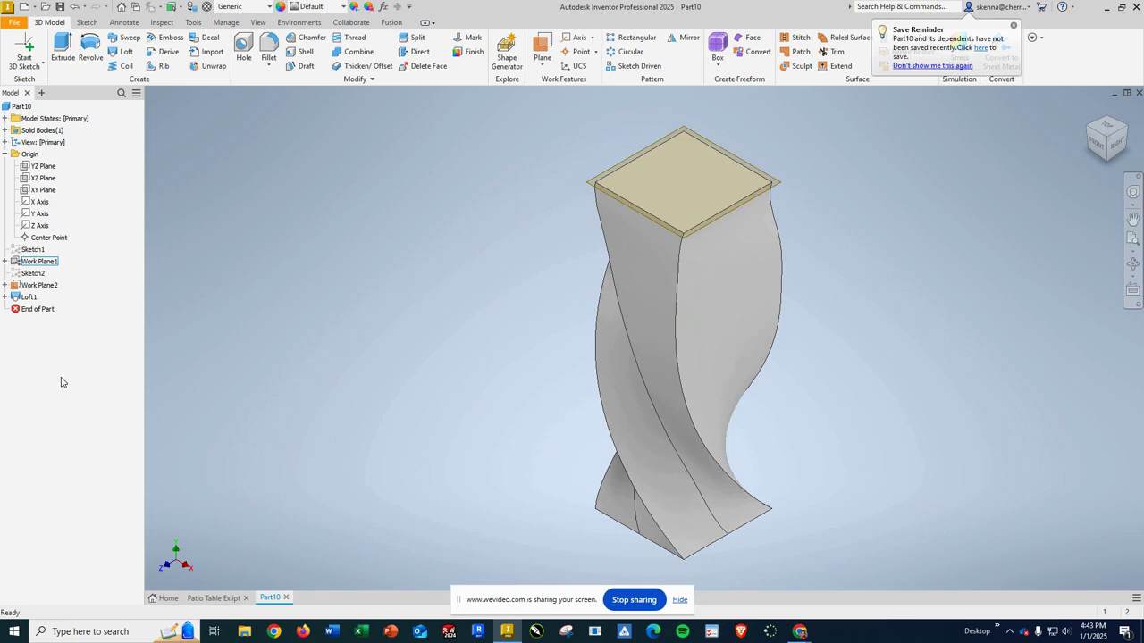
right_click(36, 285)
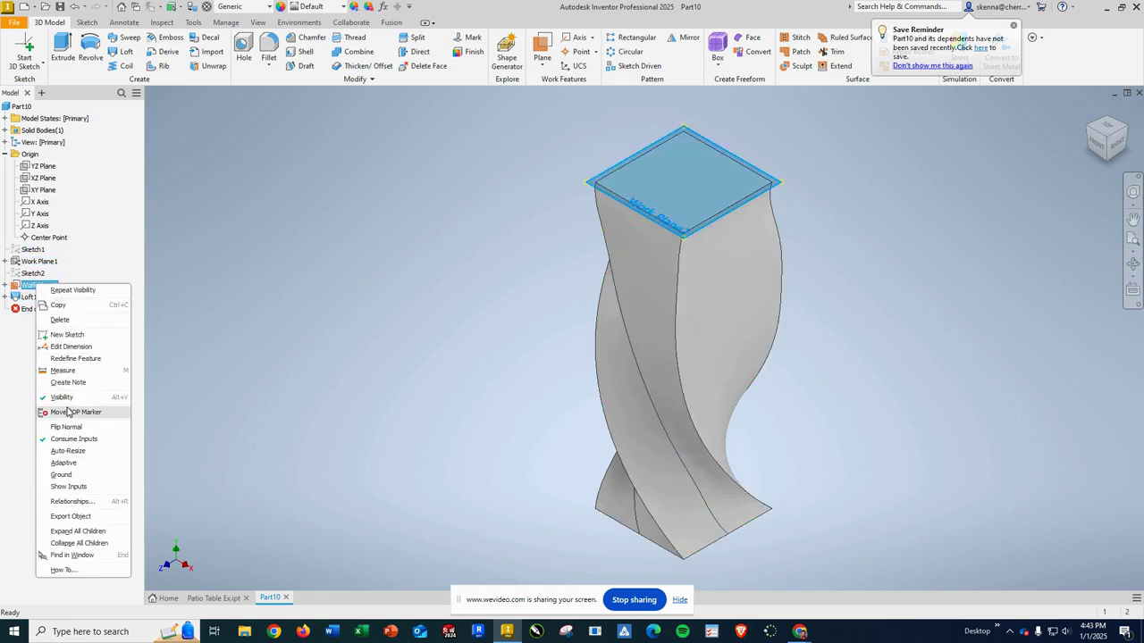
left_click(63, 396)
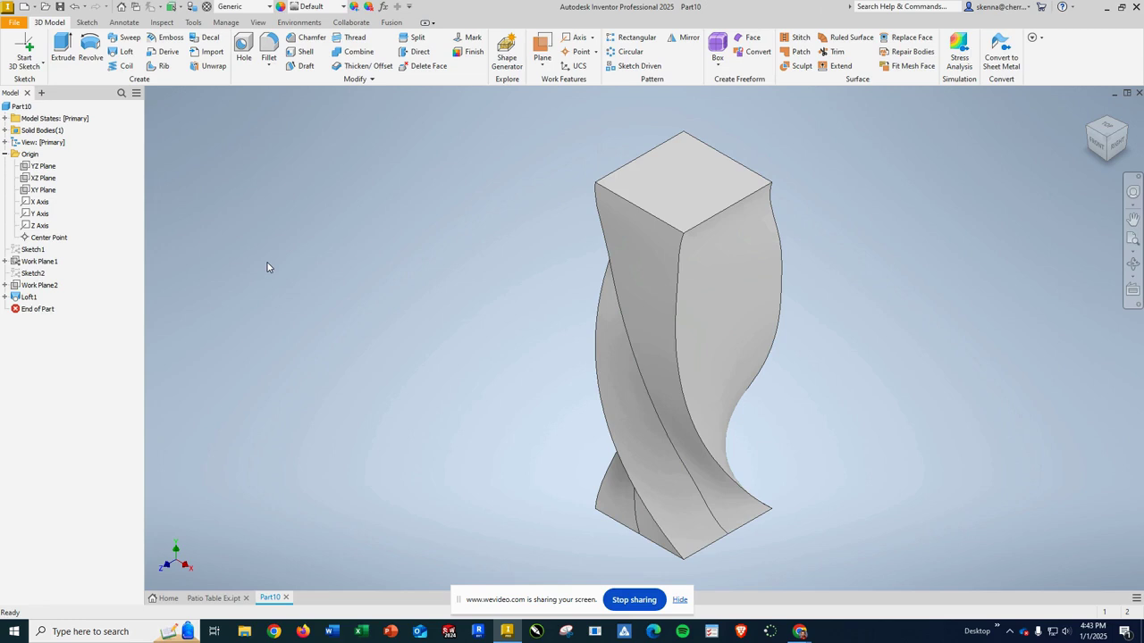
Assign the Iron, Gray material to the part
left_click(270, 7)
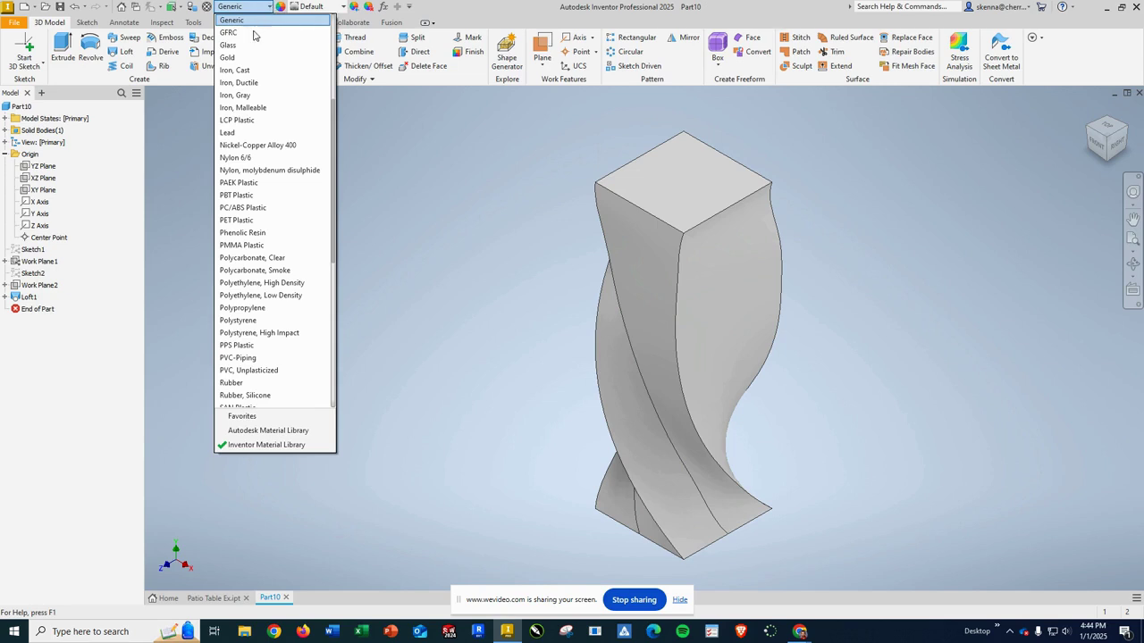
left_click(237, 95)
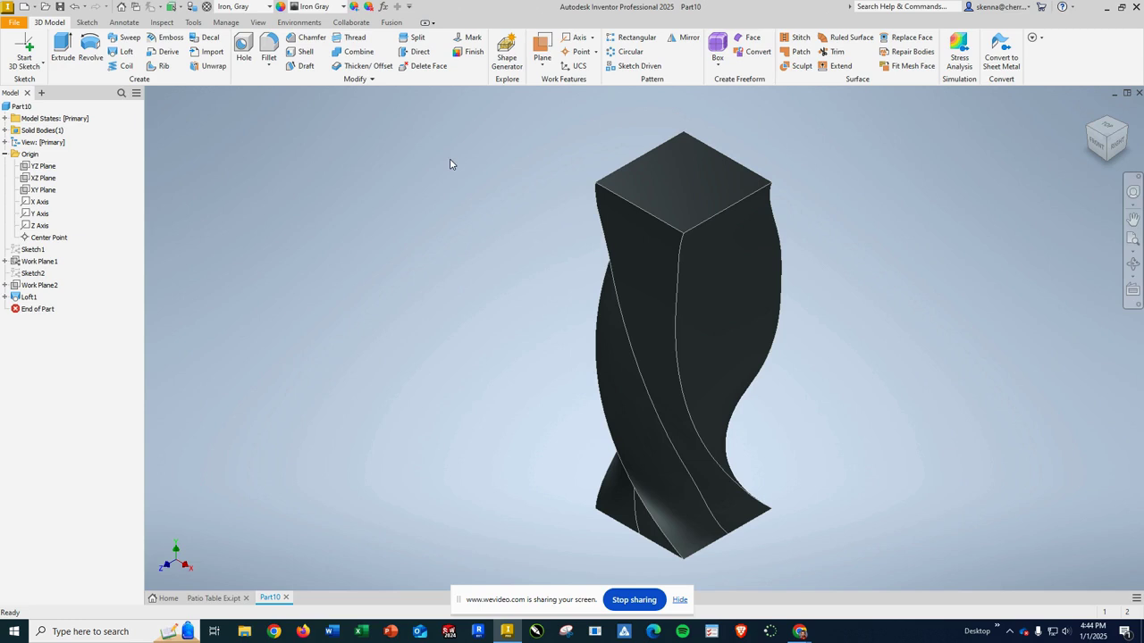
Open the project information in the part's iProperties
right_click(16, 108)
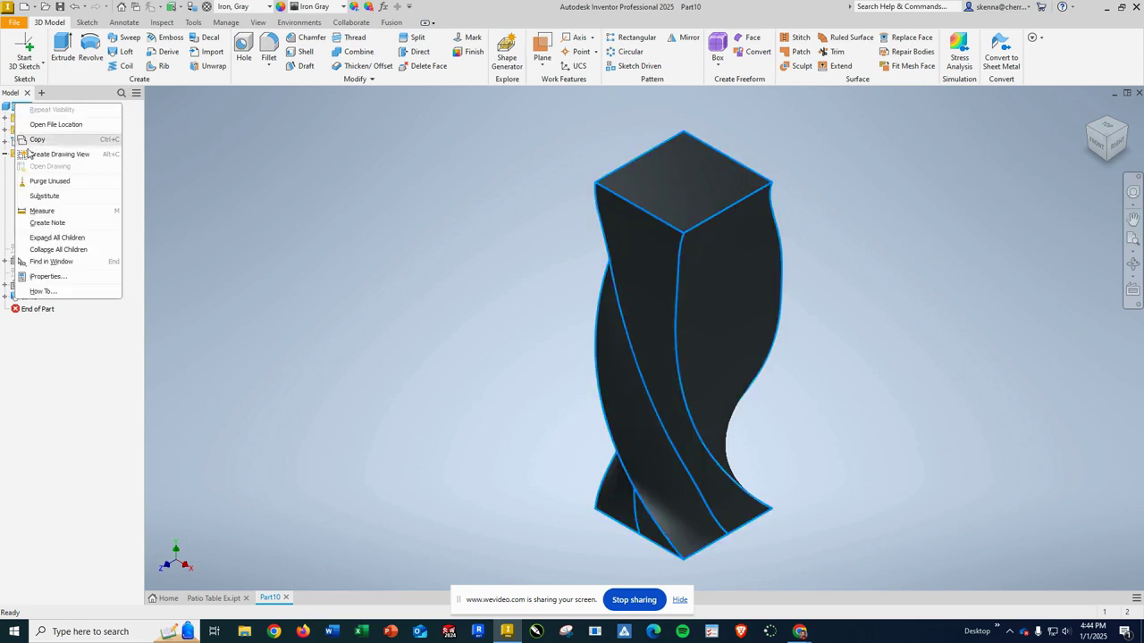
left_click(47, 277)
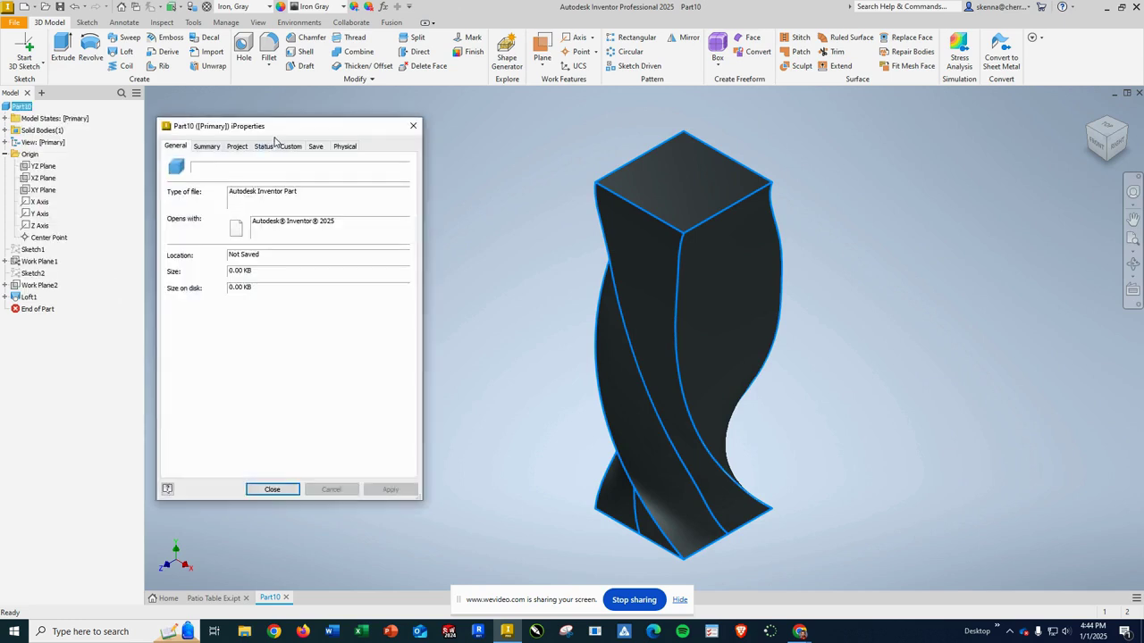
left_click(238, 146)
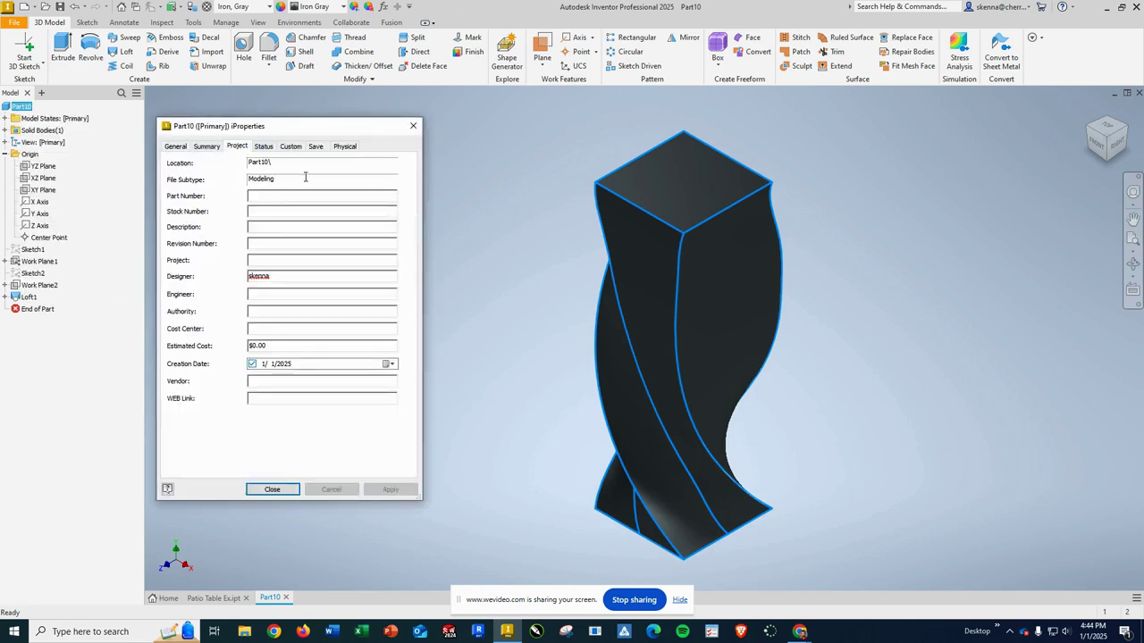